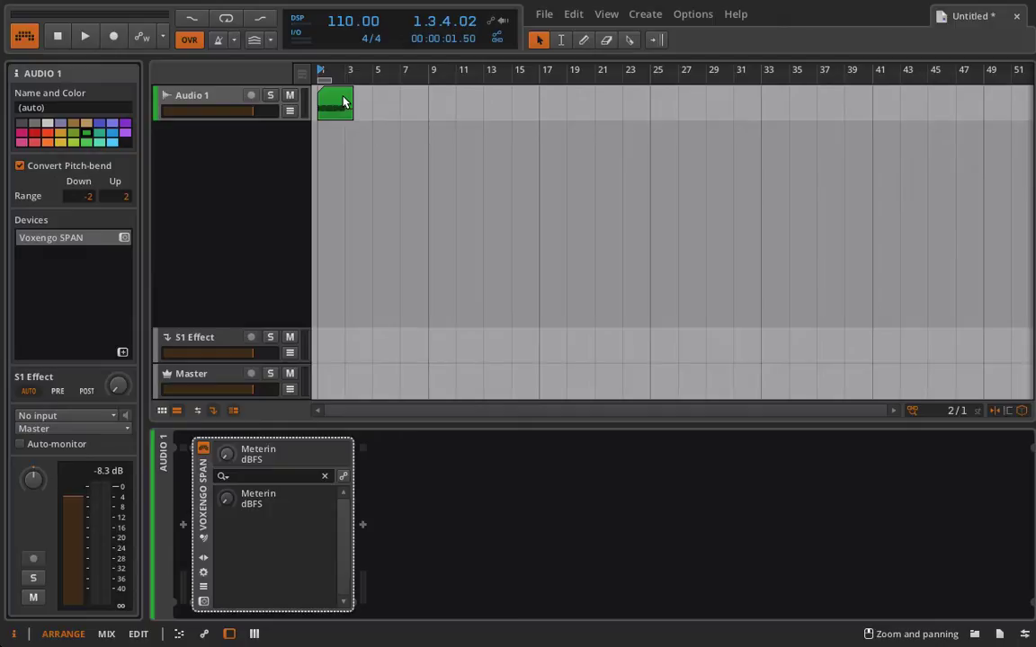
Step: Create an instrument track with Polysynth, then delete that Polysynth track
right_click(243, 154)
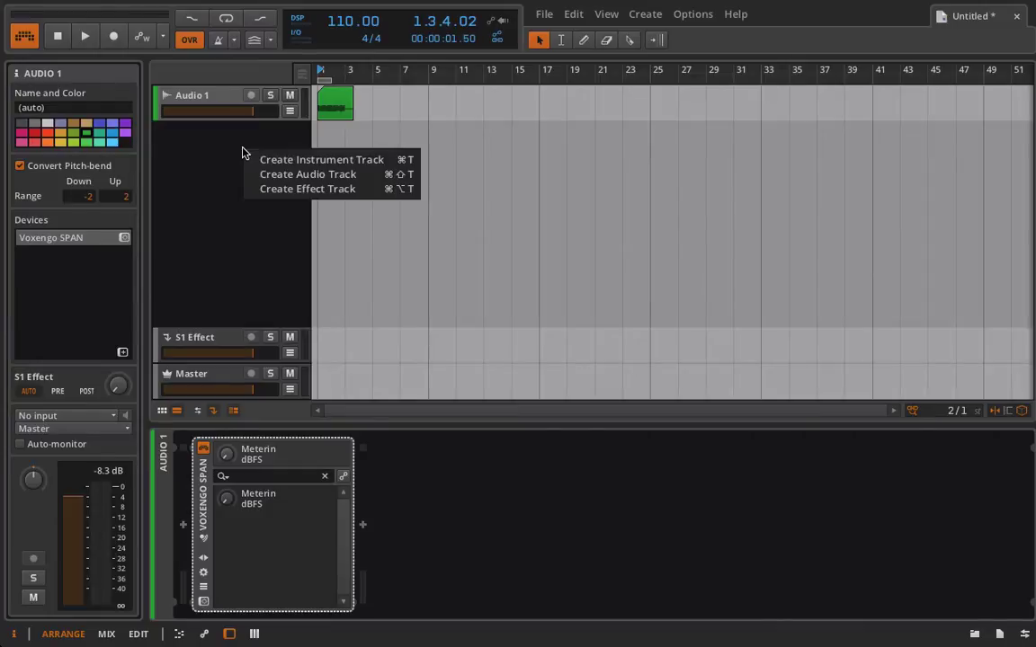
click(266, 160)
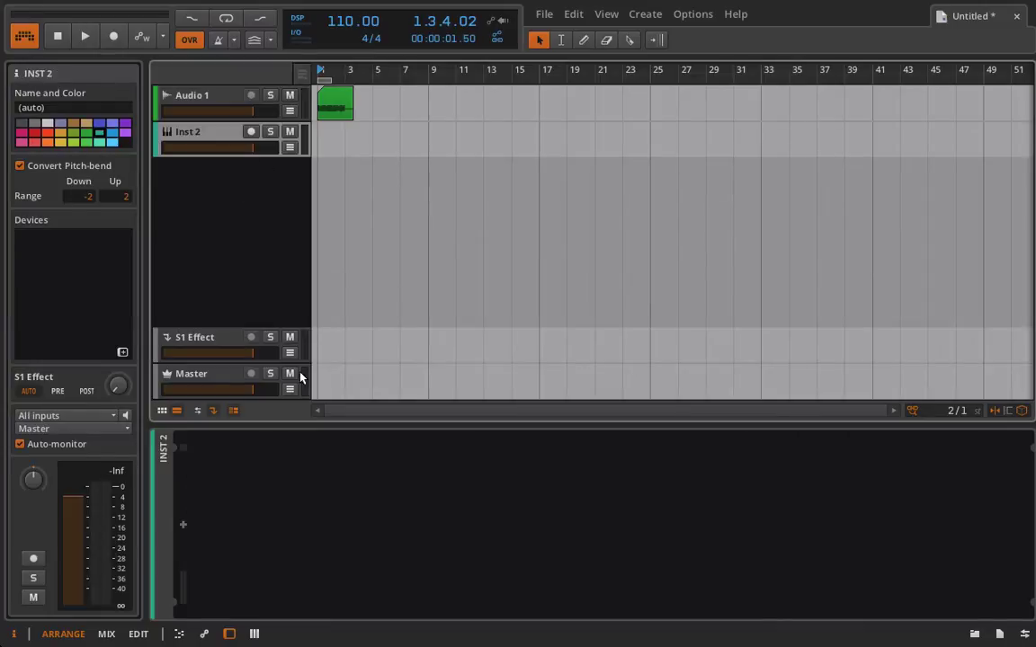
click(182, 527)
click(351, 535)
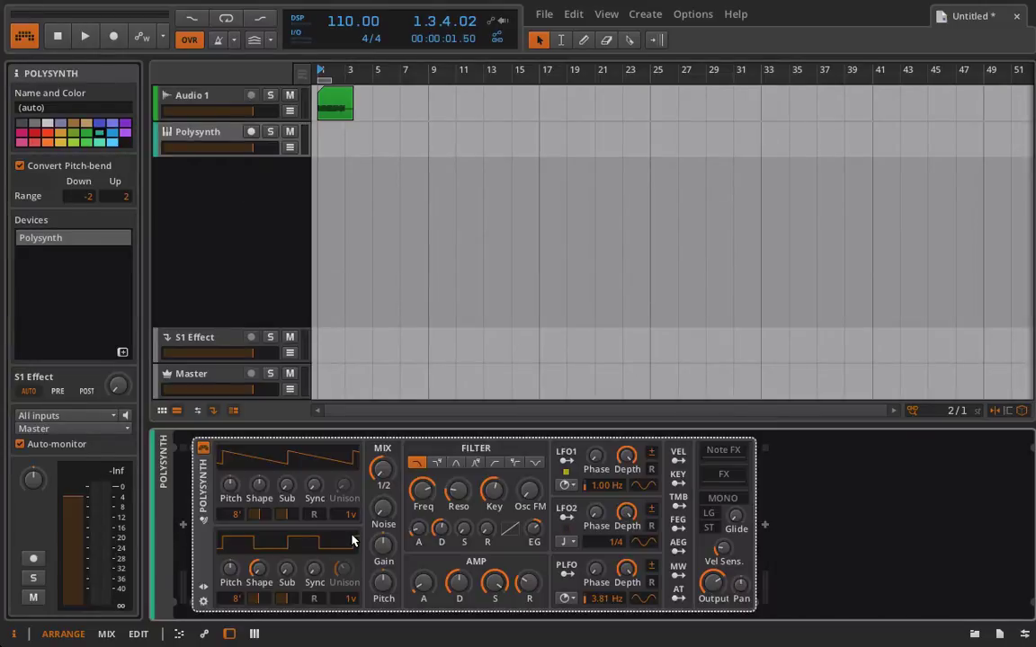
click(185, 135)
key(Delete)
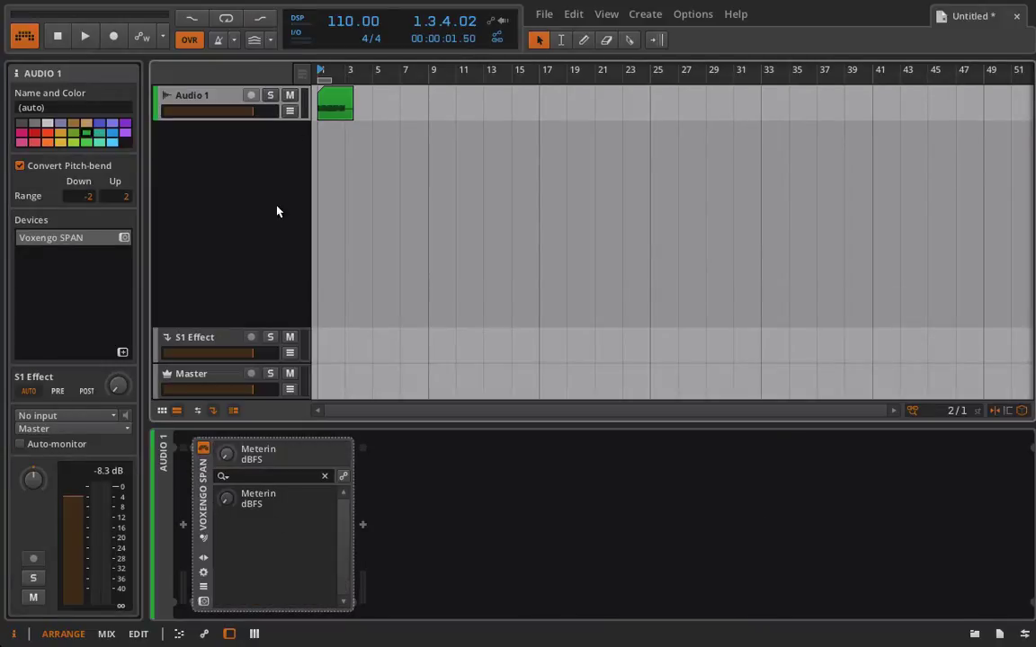
Step: Create another instrument track and load a Sampler device onto it
right_click(254, 147)
click(270, 158)
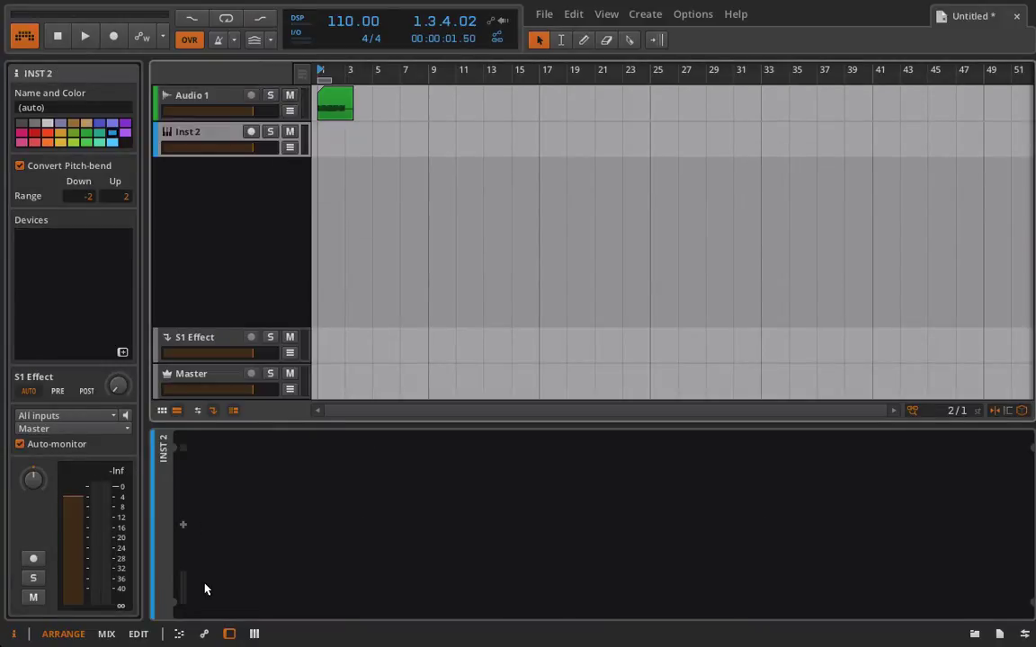
click(182, 527)
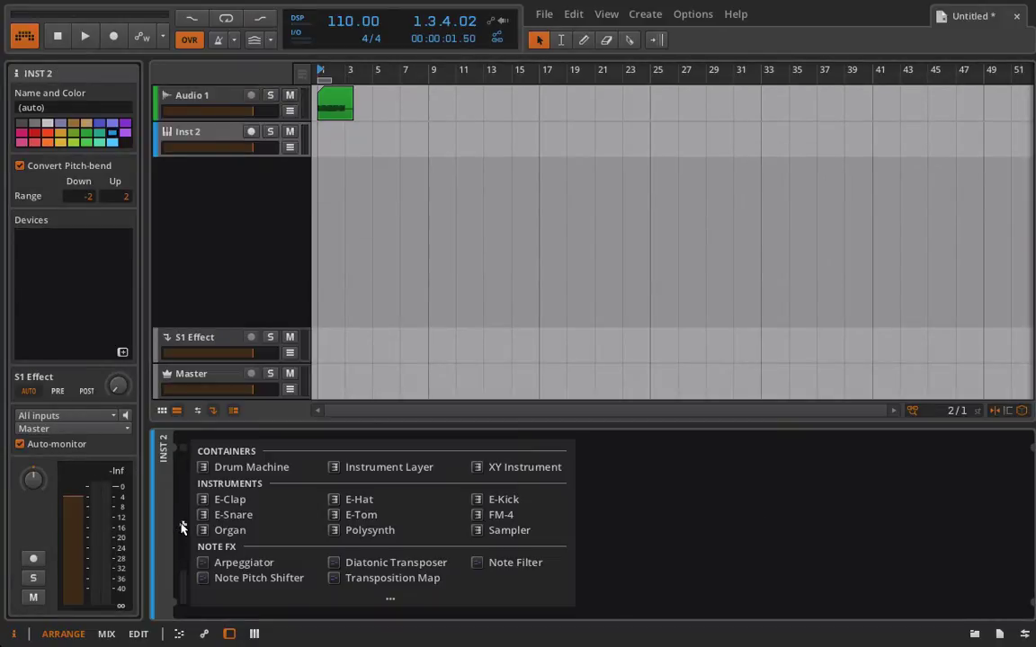
click(512, 531)
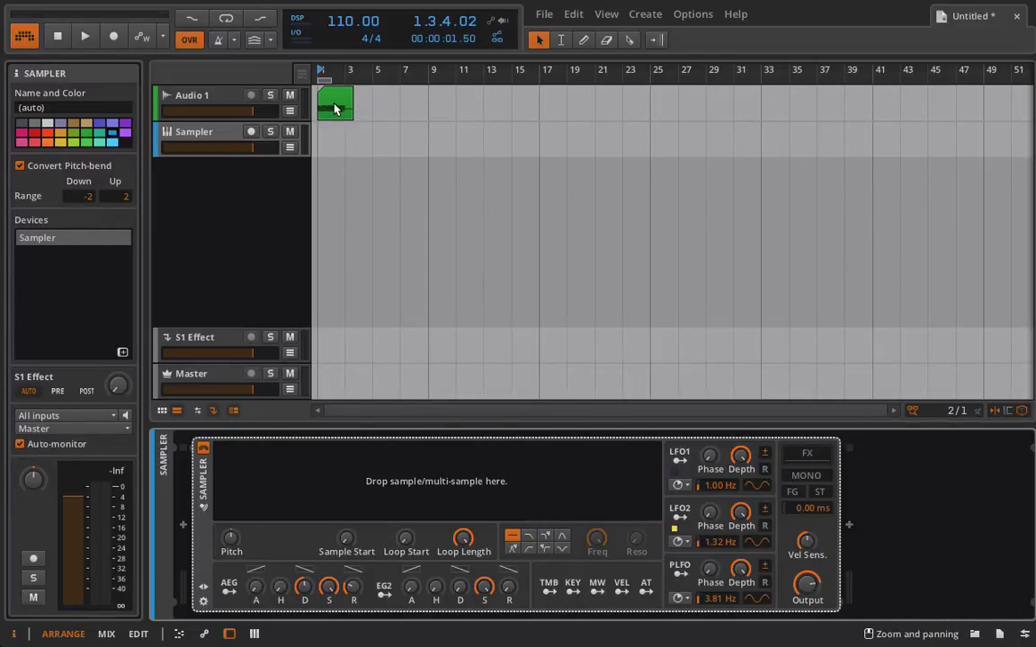
Step: Drop the Audio 1 clip into the Sampler and record-arm the Audio 1-bounce-1 track
drag(332, 107, 384, 493)
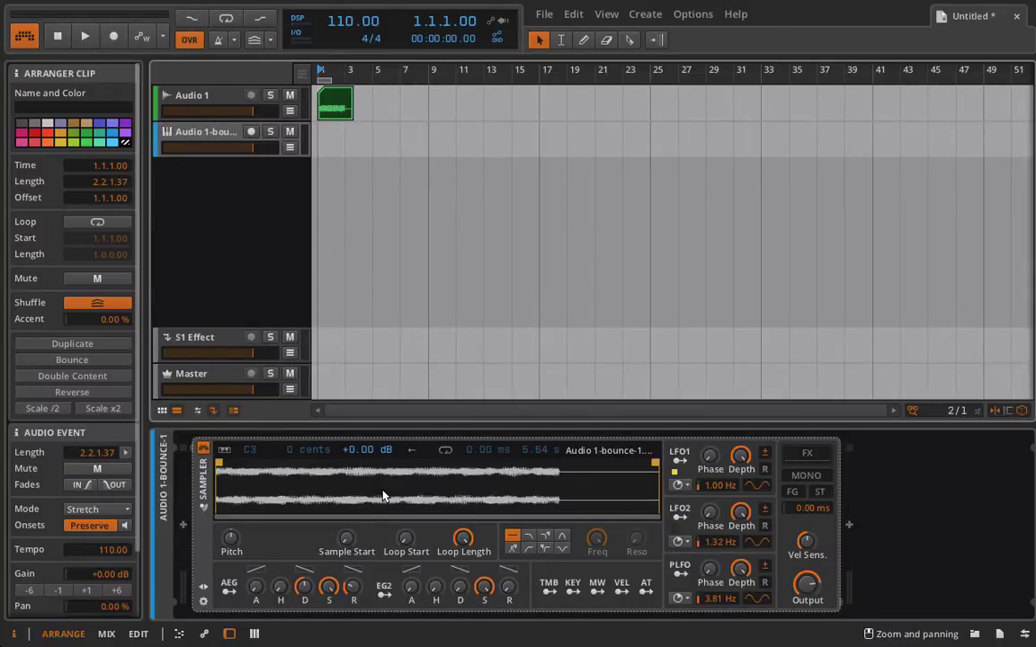
click(229, 134)
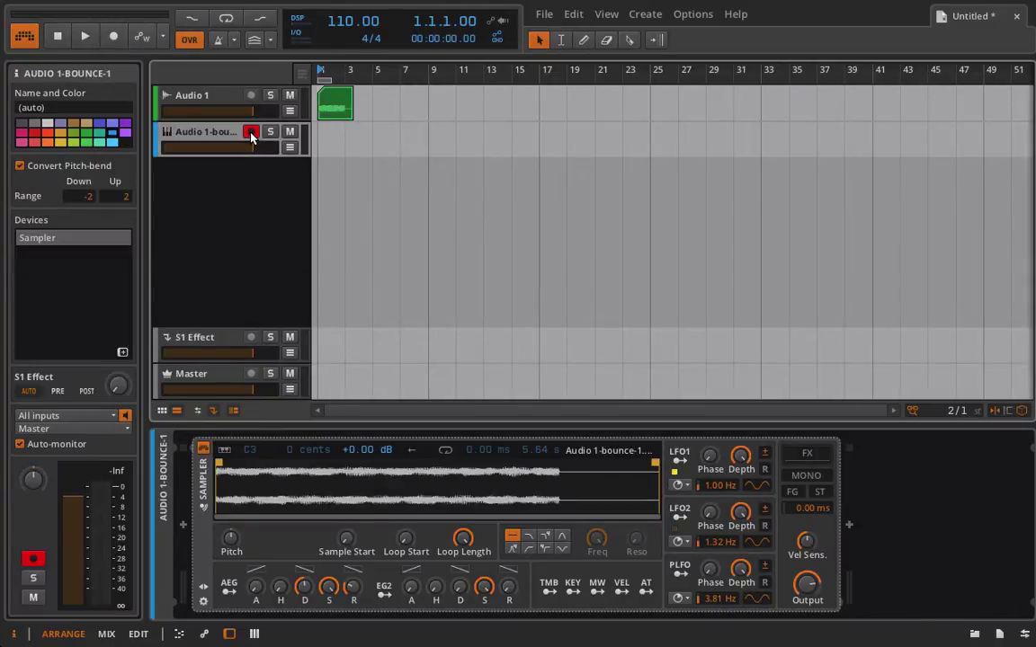
click(194, 108)
click(192, 140)
Step: Solo Audio 1 to hear the original clip, then stop and unsolo it
click(270, 95)
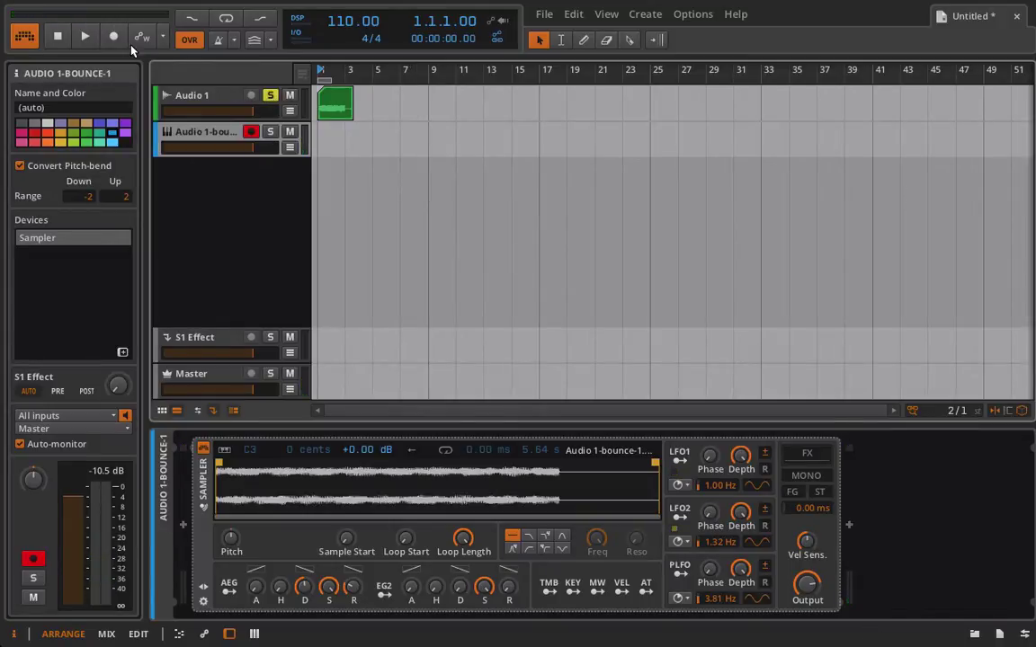
click(83, 41)
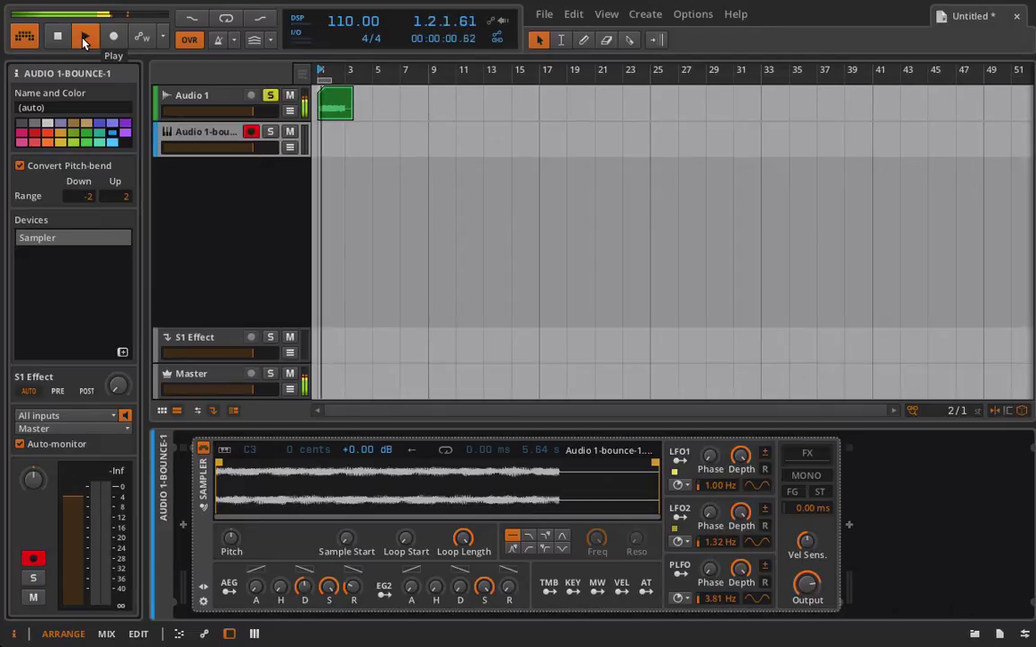
click(56, 36)
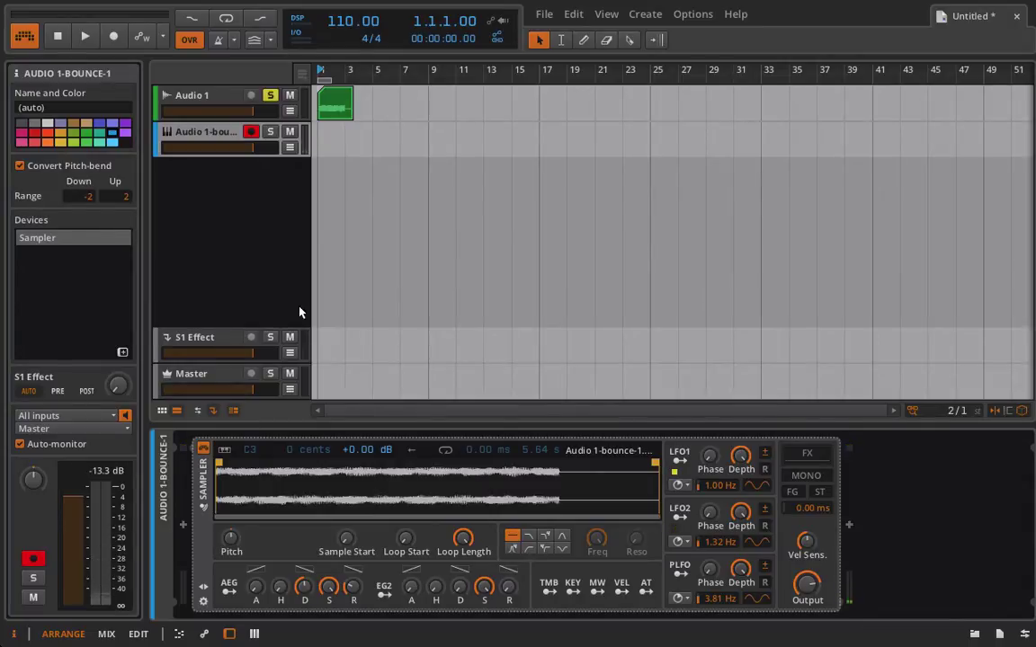
click(267, 104)
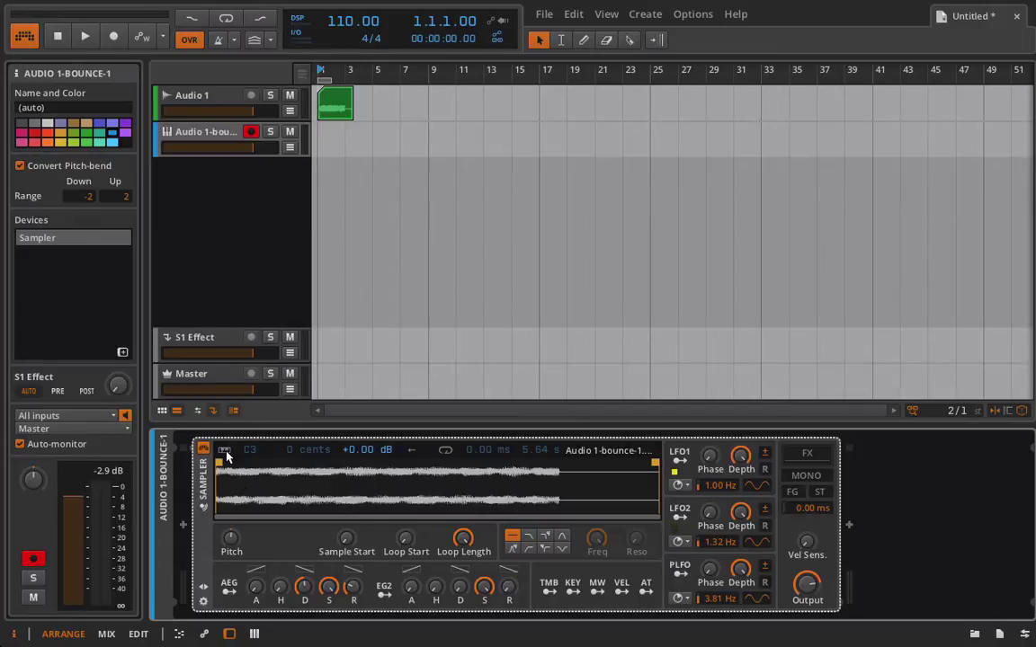
Step: Turn on the Sampler's keyboard tracking so the sample pitch follows played keys
click(225, 450)
Step: Insert Voxengo SPAN after the Sampler and enable HOLD to read the sample's peak pitch
click(974, 634)
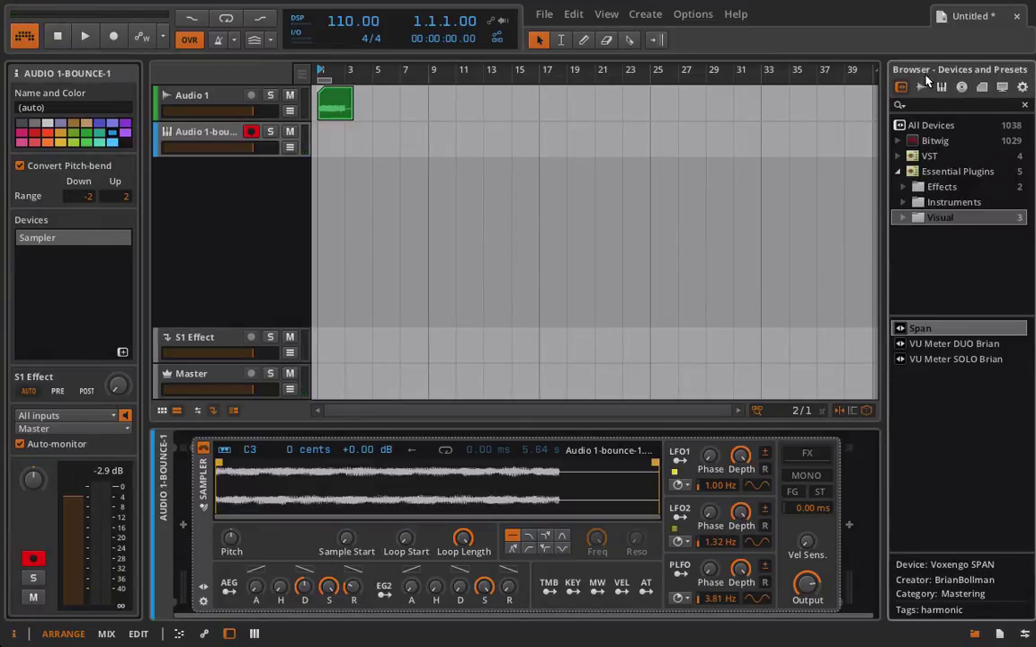
drag(921, 332, 773, 445)
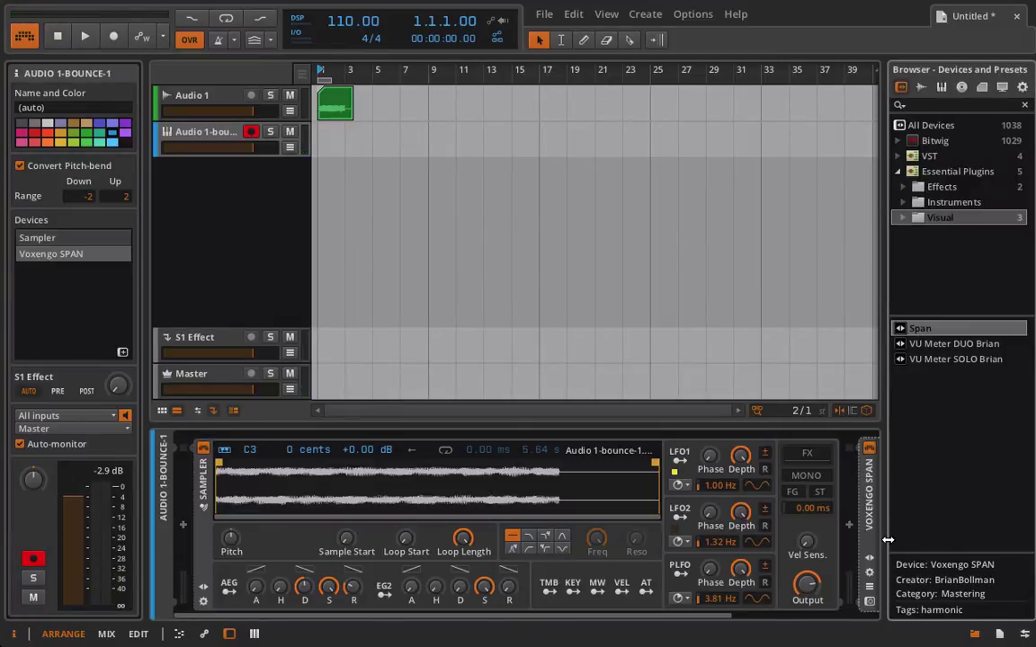
click(974, 635)
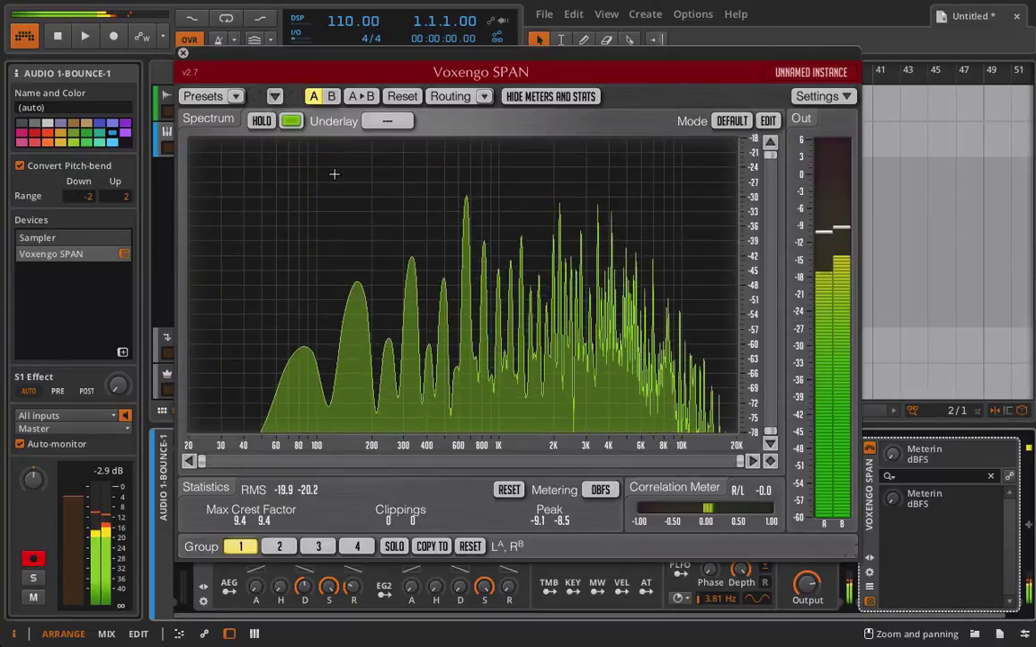
click(261, 120)
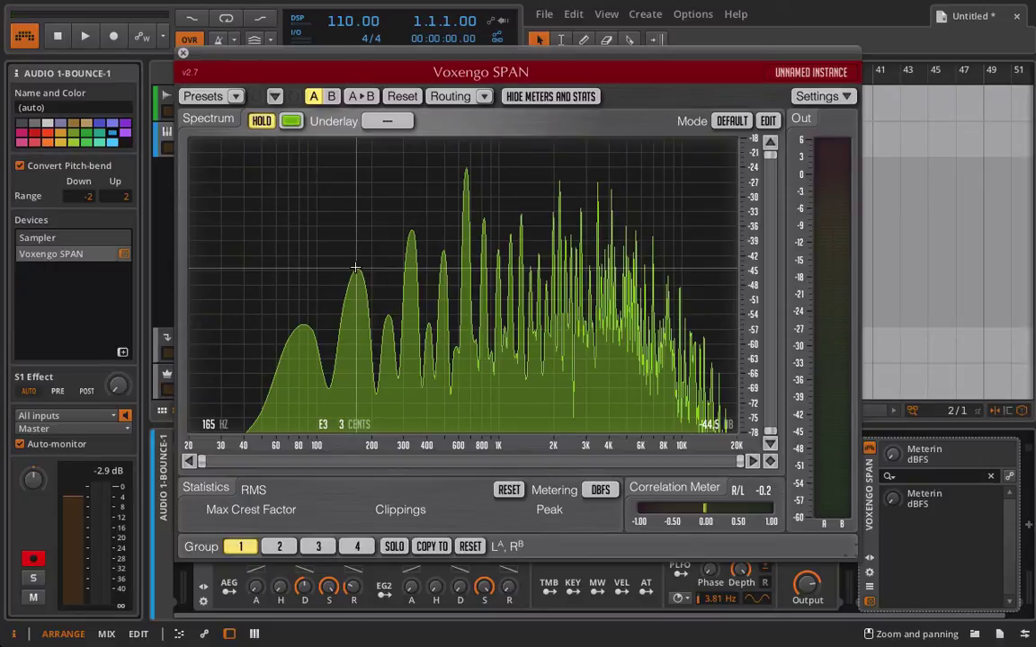
click(182, 53)
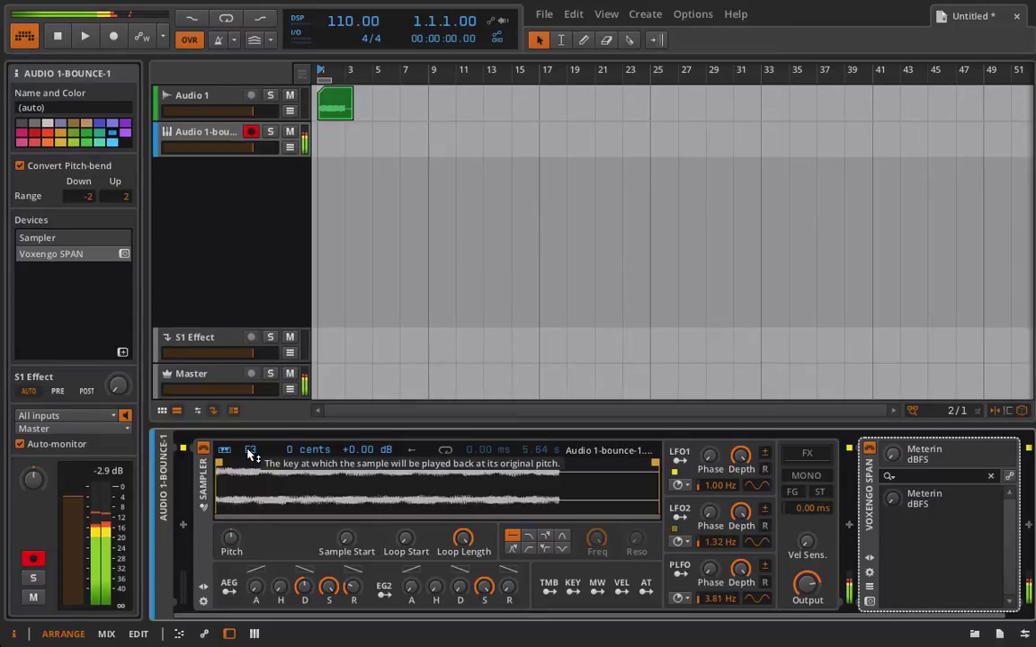
Step: Change the Sampler root key from C3 to E3, checking the pitch in SPAN
scroll(250, 454, up, 4)
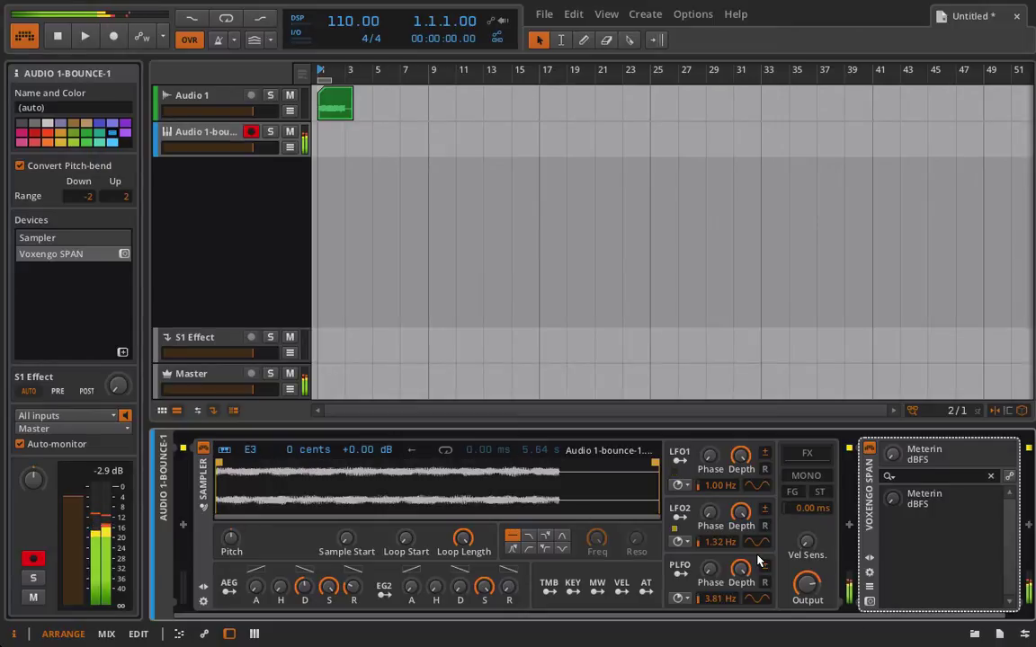
click(870, 604)
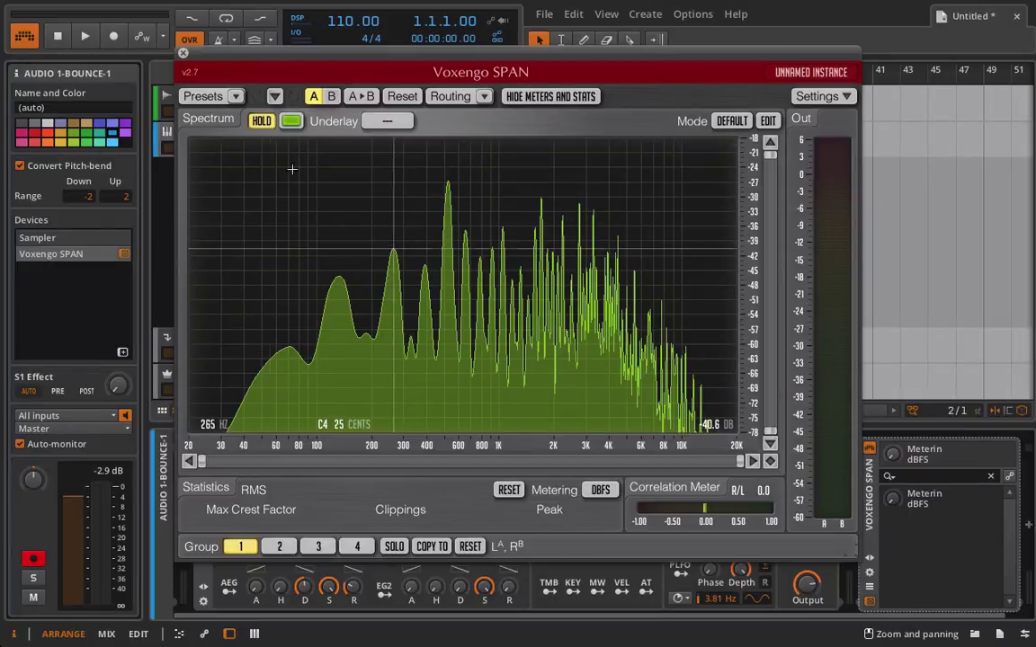
click(183, 53)
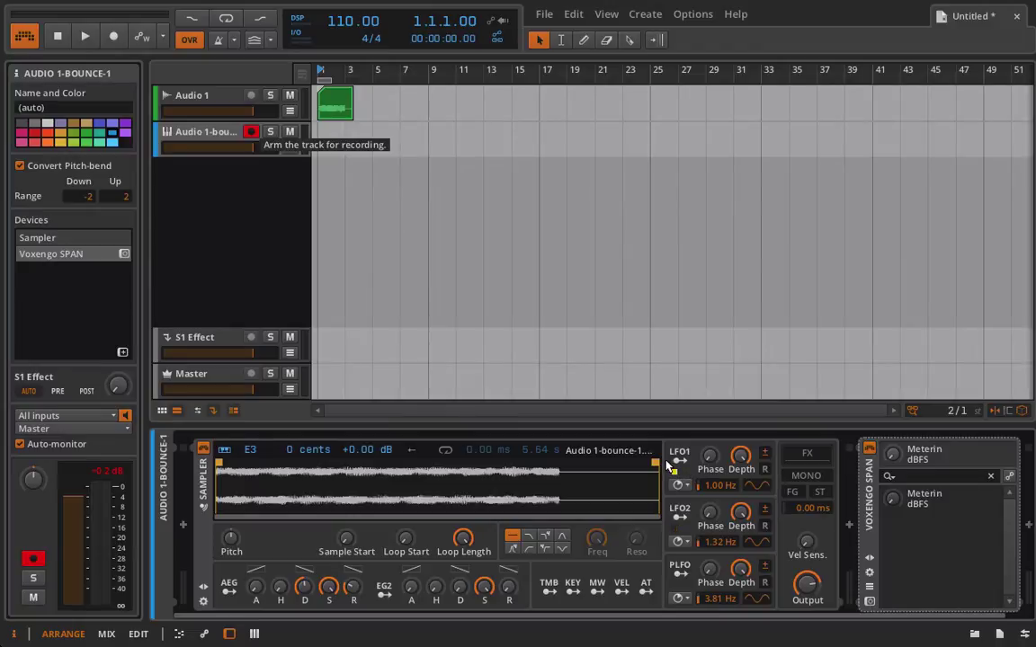
Step: Enable looping with loop points 2.66 s to 4.03 s and trim the sample end to the loop end
click(445, 451)
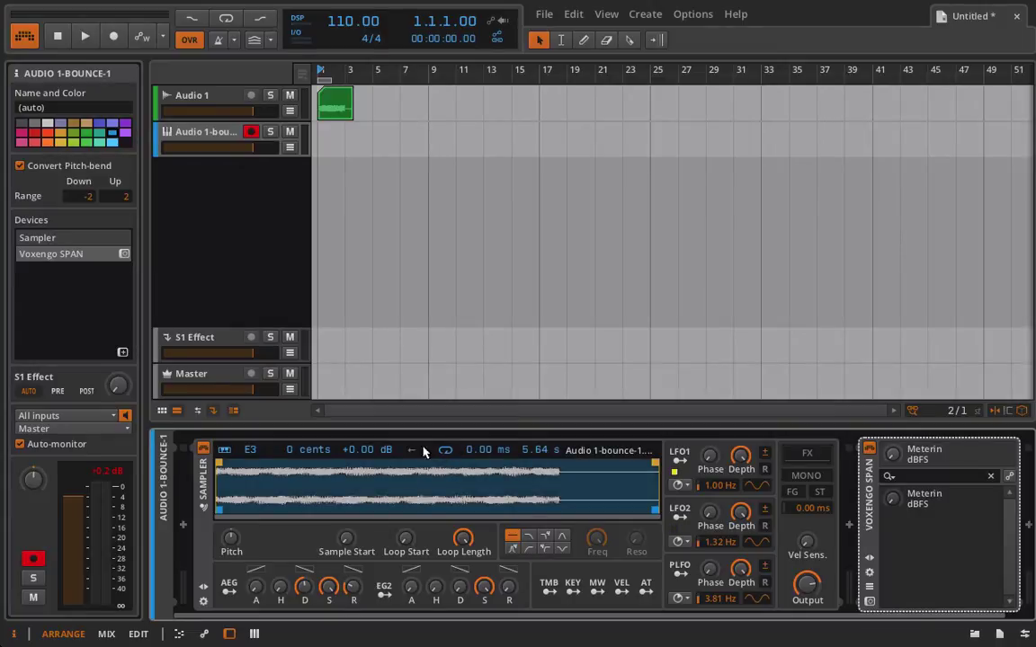
mouse_move(216, 509)
mouse_down()
mouse_move(438, 496)
mouse_move(428, 494)
mouse_up()
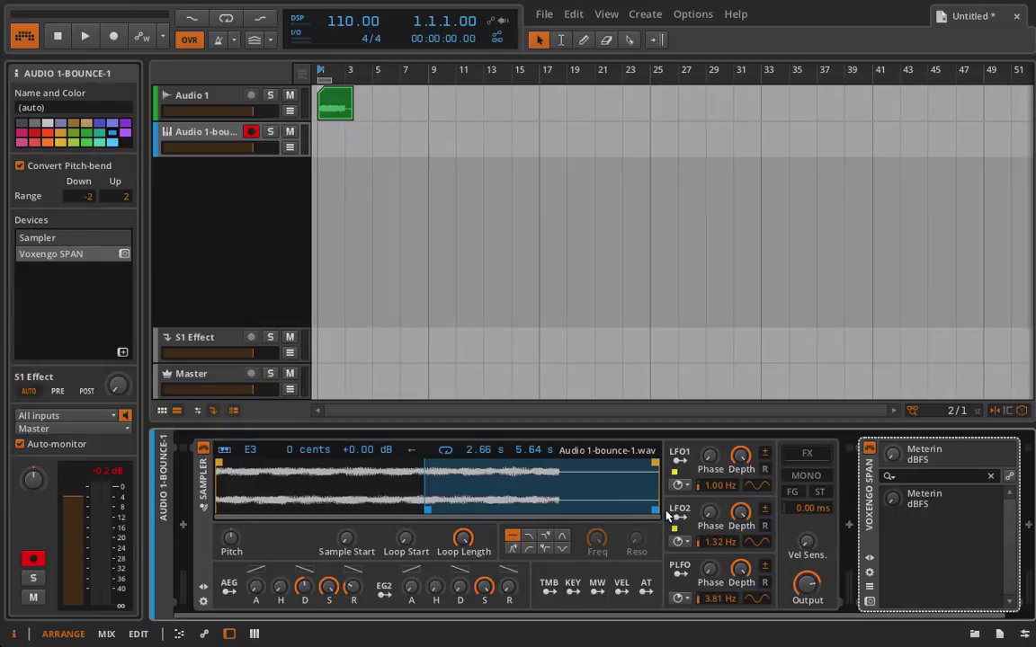
drag(651, 509, 529, 510)
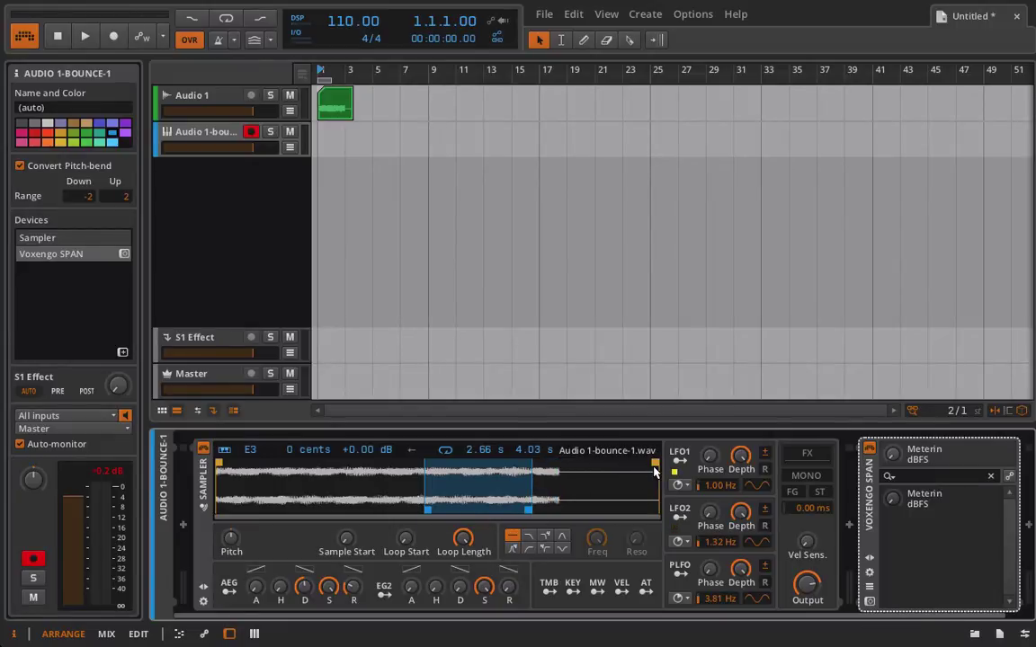
mouse_move(654, 471)
mouse_down()
mouse_move(503, 477)
mouse_move(502, 490)
mouse_move(397, 523)
mouse_move(497, 464)
mouse_move(480, 469)
mouse_up()
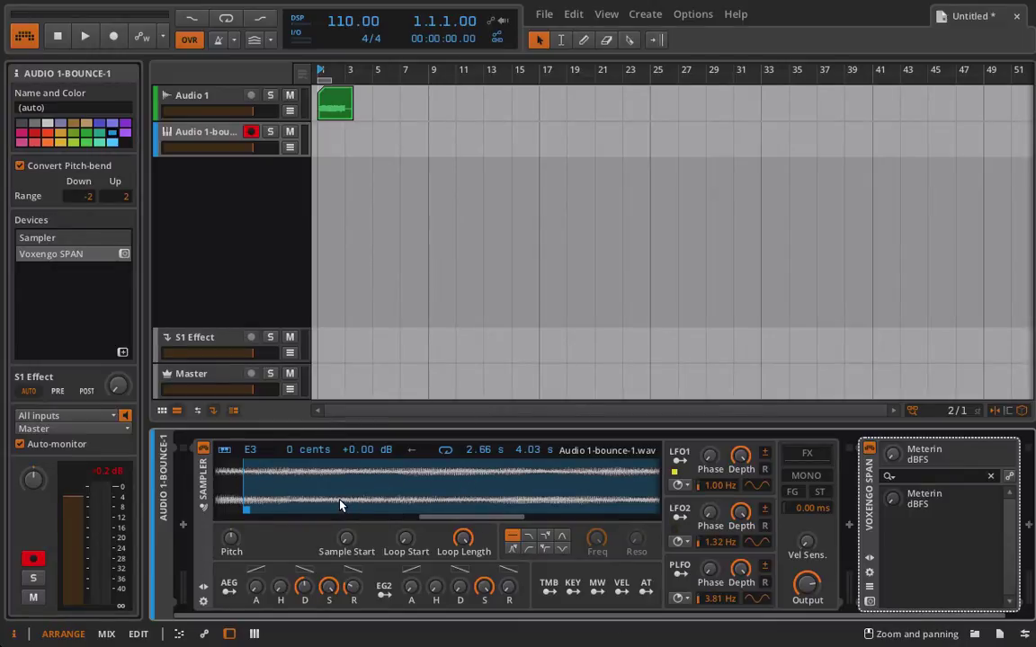
Step: Shorten the Sampler loop length to about 34.5%
mouse_move(483, 528)
mouse_down()
mouse_move(498, 528)
mouse_move(468, 532)
mouse_up()
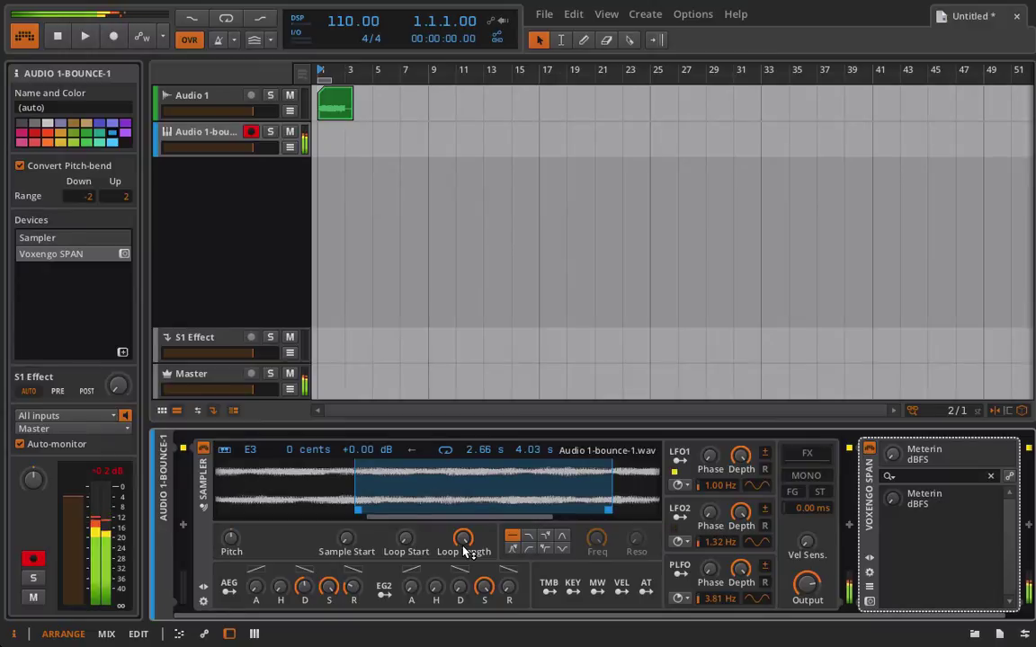
drag(464, 550, 464, 553)
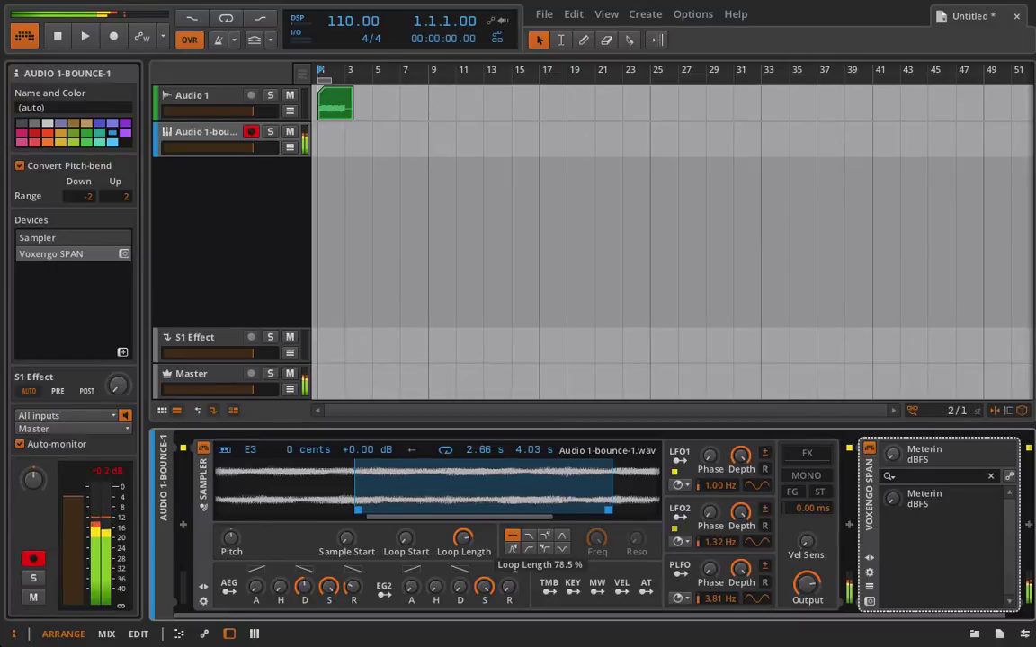
drag(463, 538, 463, 600)
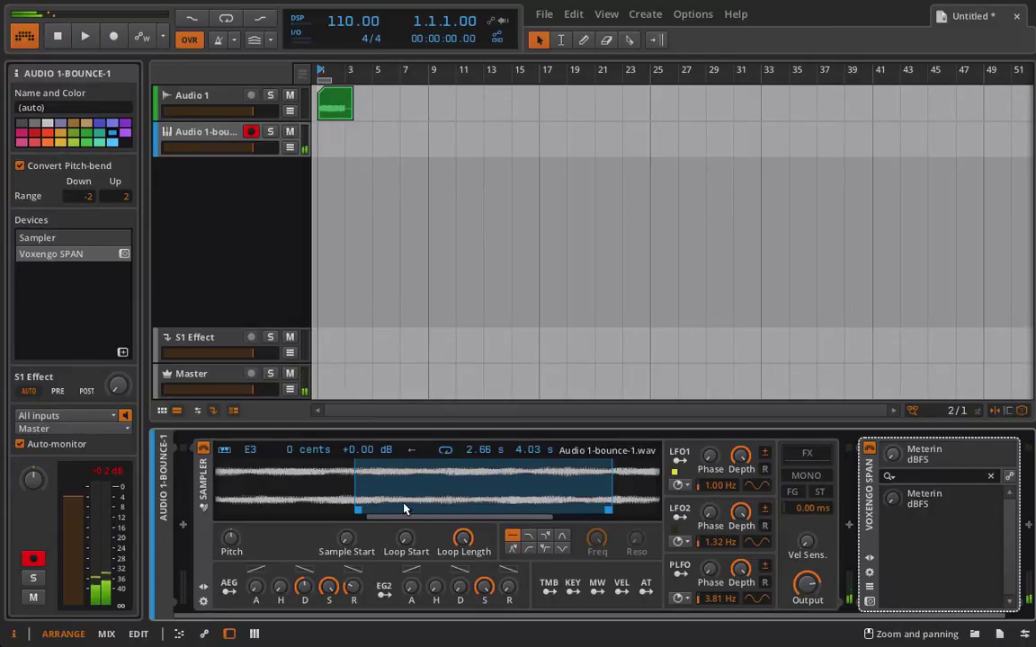
mouse_move(401, 518)
mouse_down()
mouse_move(404, 536)
mouse_move(368, 538)
mouse_move(445, 540)
mouse_move(381, 552)
mouse_move(446, 556)
mouse_move(424, 562)
mouse_move(421, 505)
mouse_up()
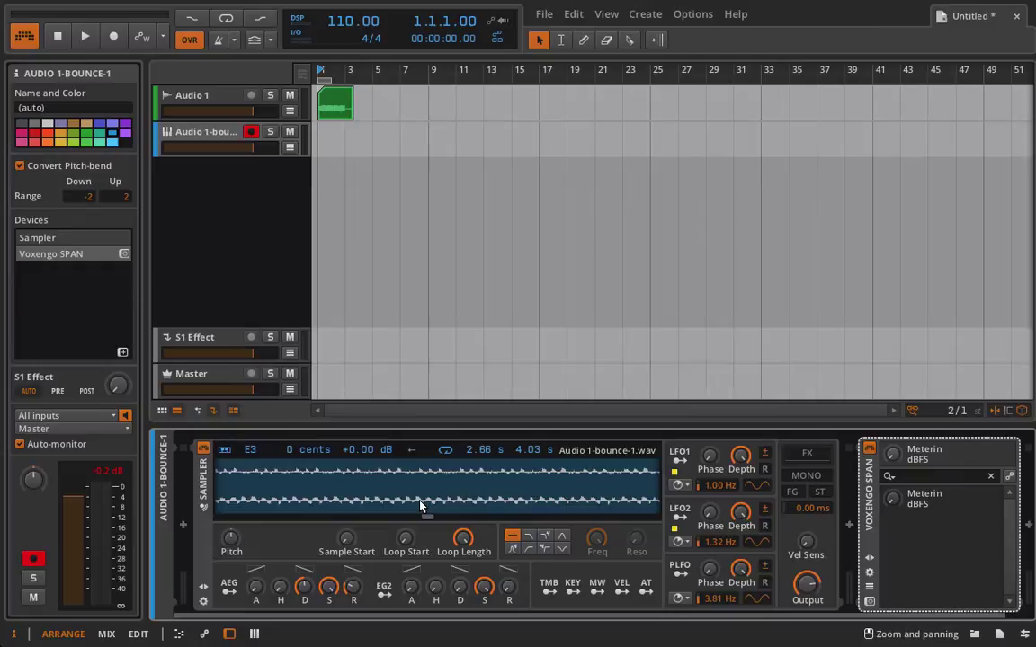
Step: Zoom into the waveform, move the loop start later and fine-tune the loop end
drag(391, 464, 430, 462)
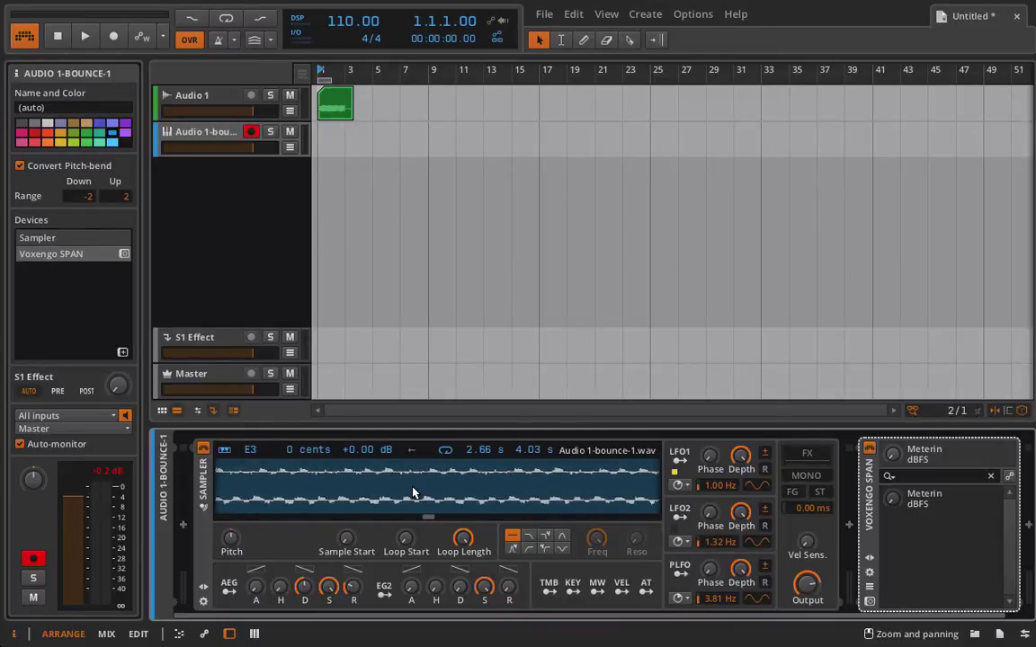
scroll(413, 493, up, 2)
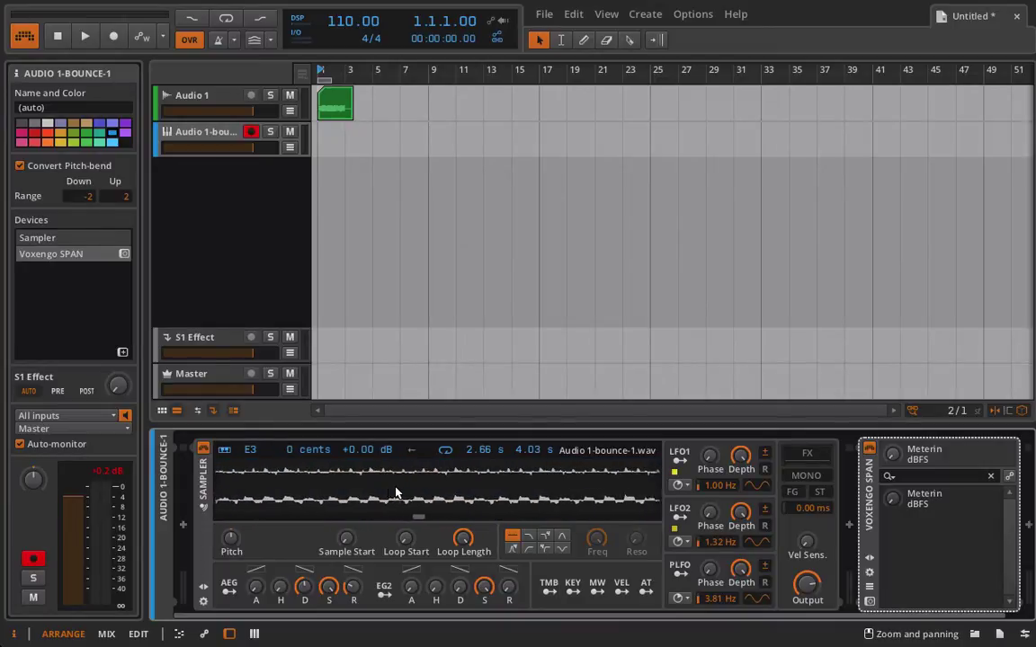
scroll(396, 493, down, 2)
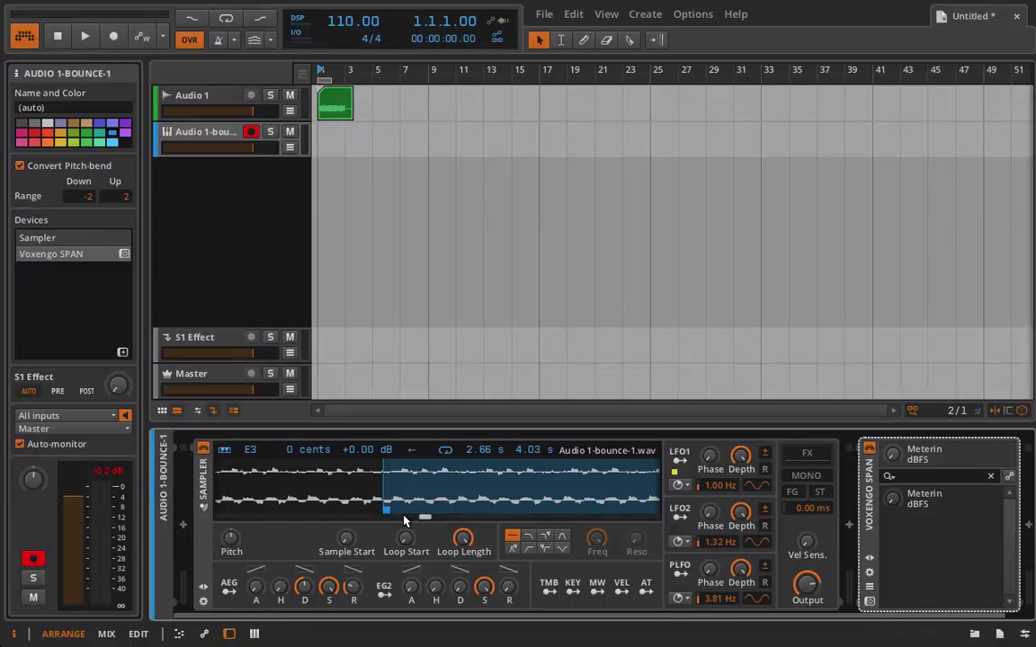
mouse_move(386, 510)
mouse_down()
mouse_move(415, 513)
mouse_move(392, 520)
mouse_up()
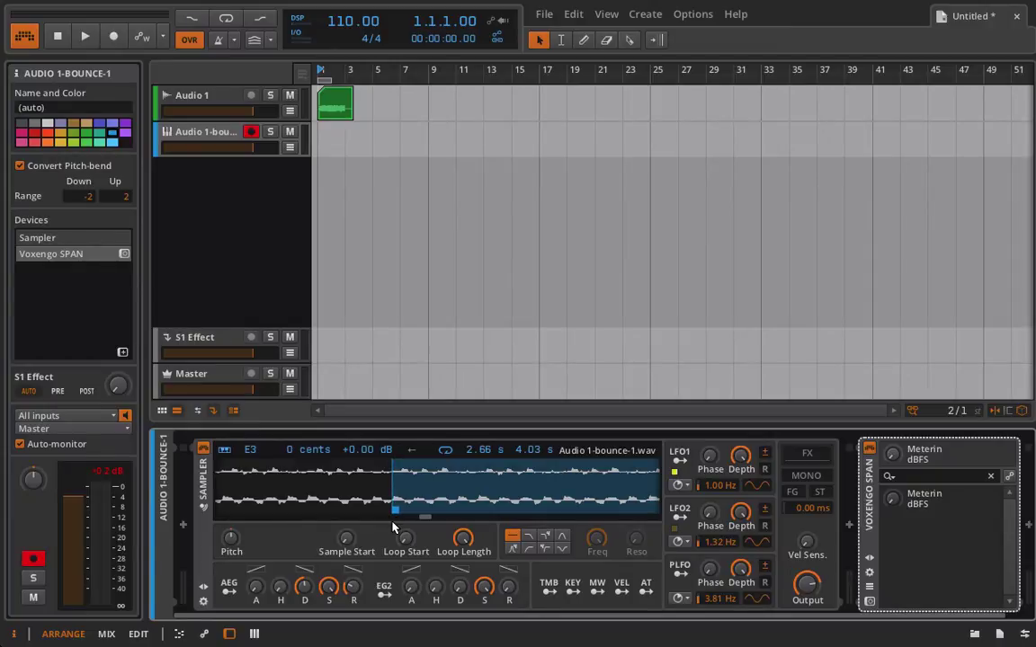
scroll(504, 503, up, 2)
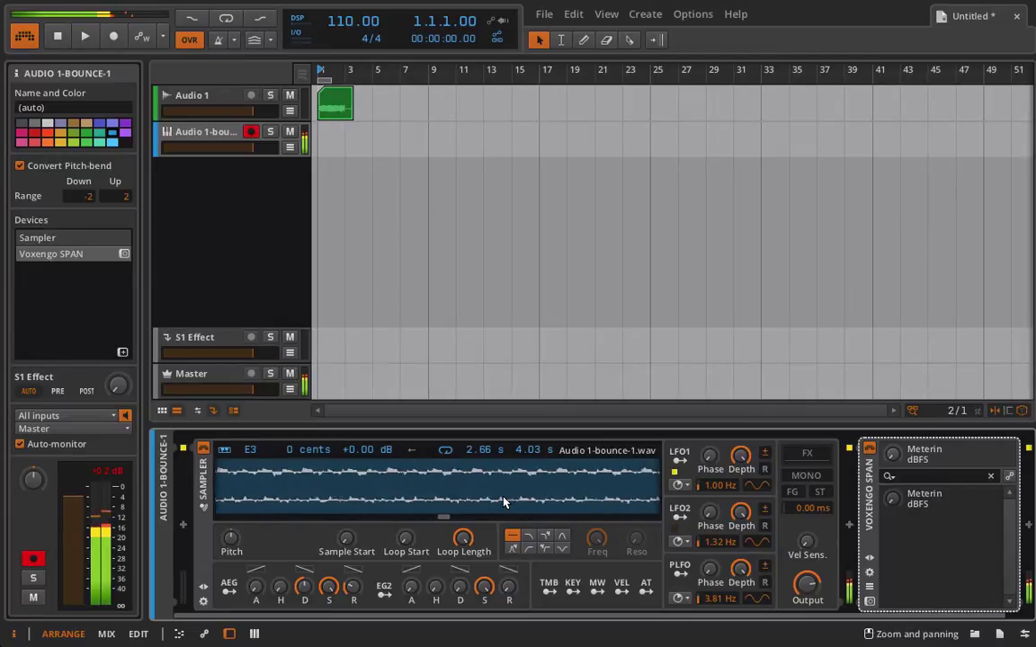
scroll(503, 503, right, 3)
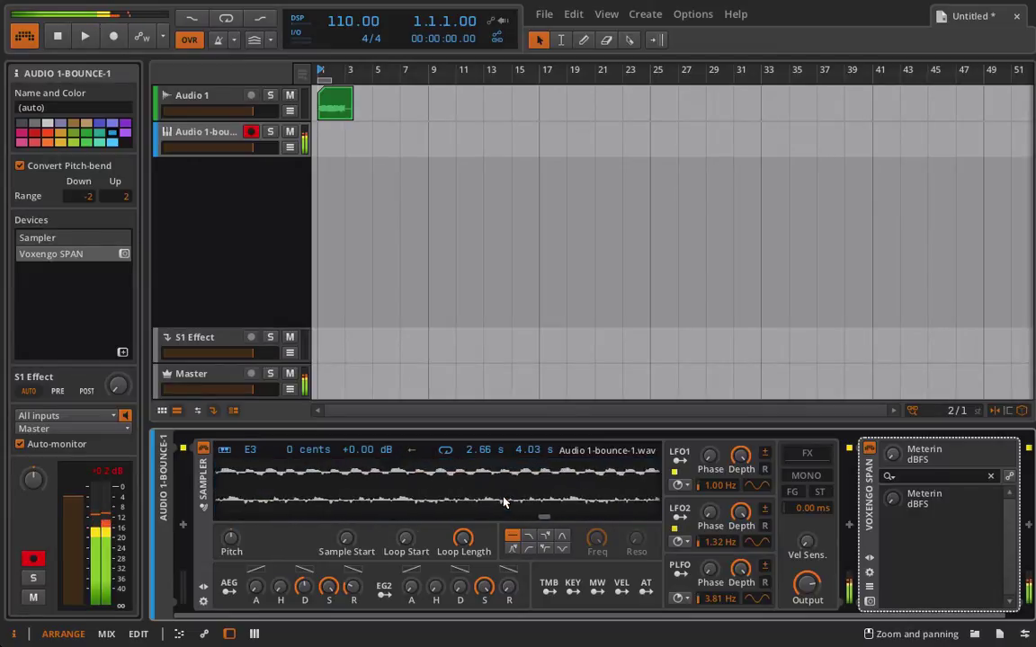
scroll(503, 503, left, 1)
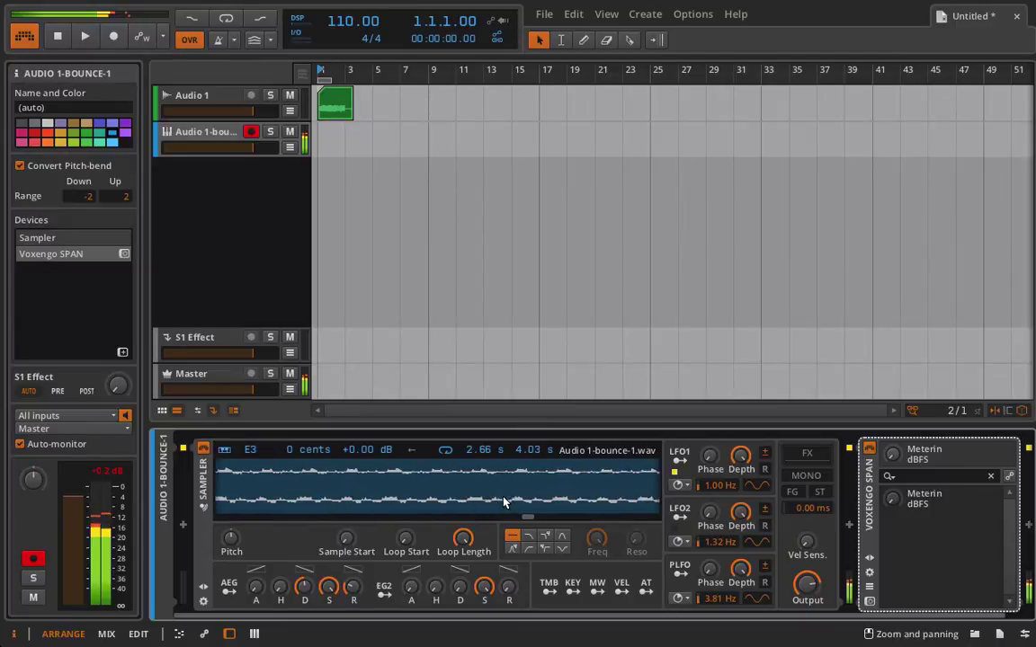
scroll(504, 503, right, 2)
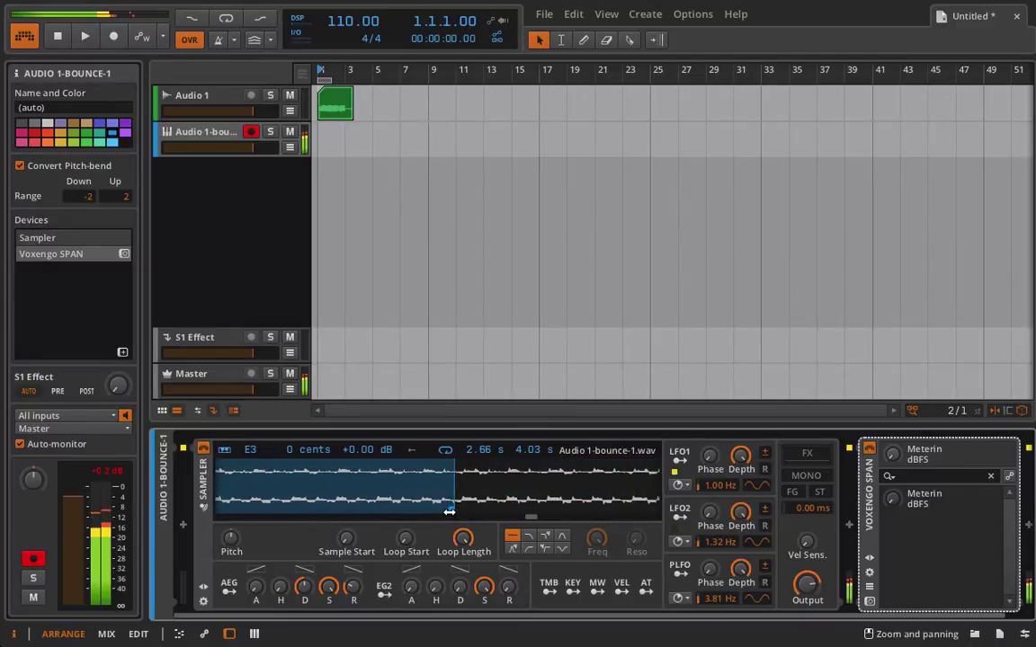
mouse_move(451, 510)
mouse_down()
mouse_move(463, 512)
mouse_move(405, 527)
mouse_move(450, 529)
mouse_up()
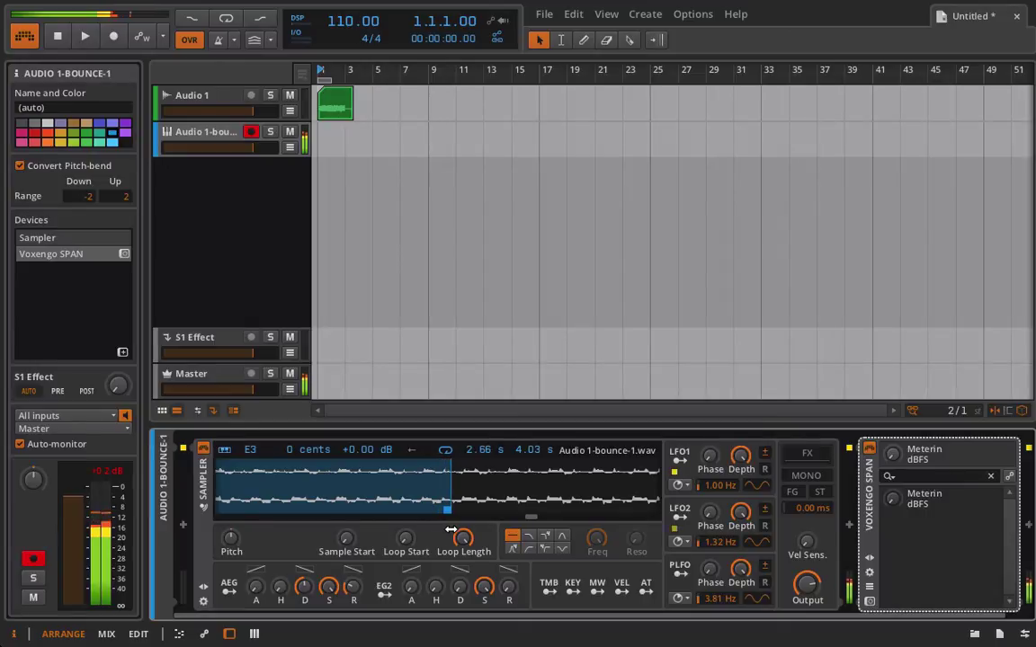
drag(450, 529, 449, 532)
drag(448, 532, 448, 533)
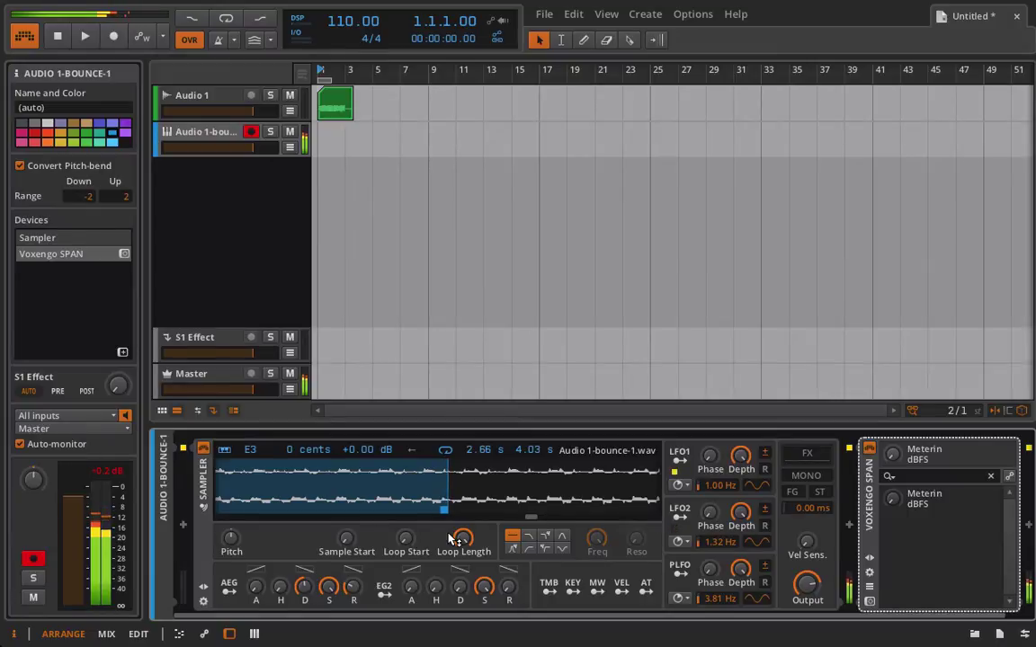
scroll(409, 482, up, 3)
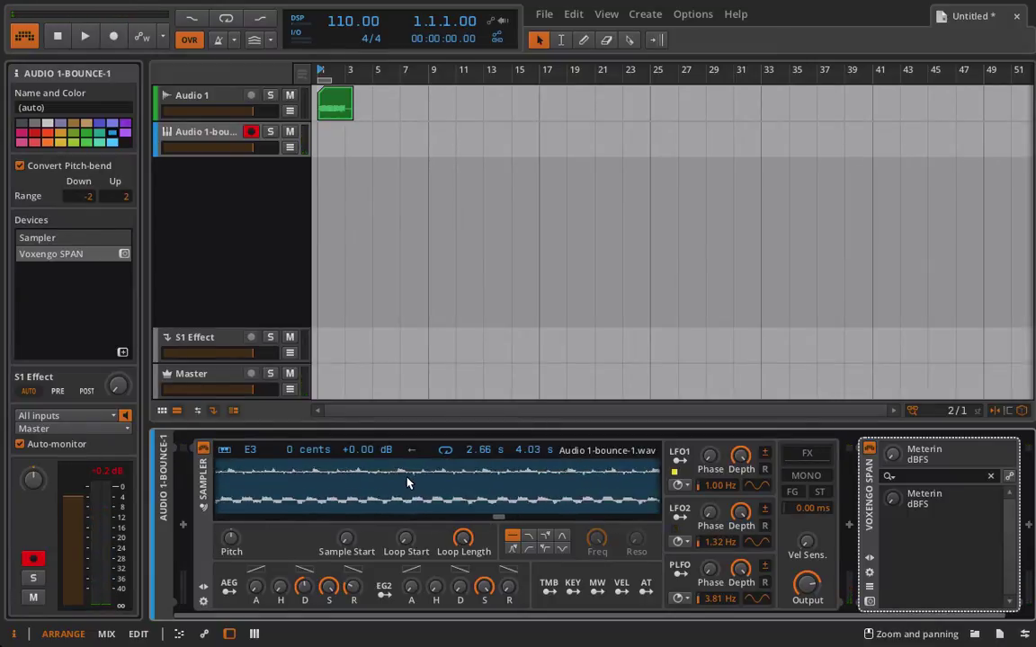
Step: Nudge the loop start slightly later, then zoom out to show the whole sample
scroll(408, 483, up, 3)
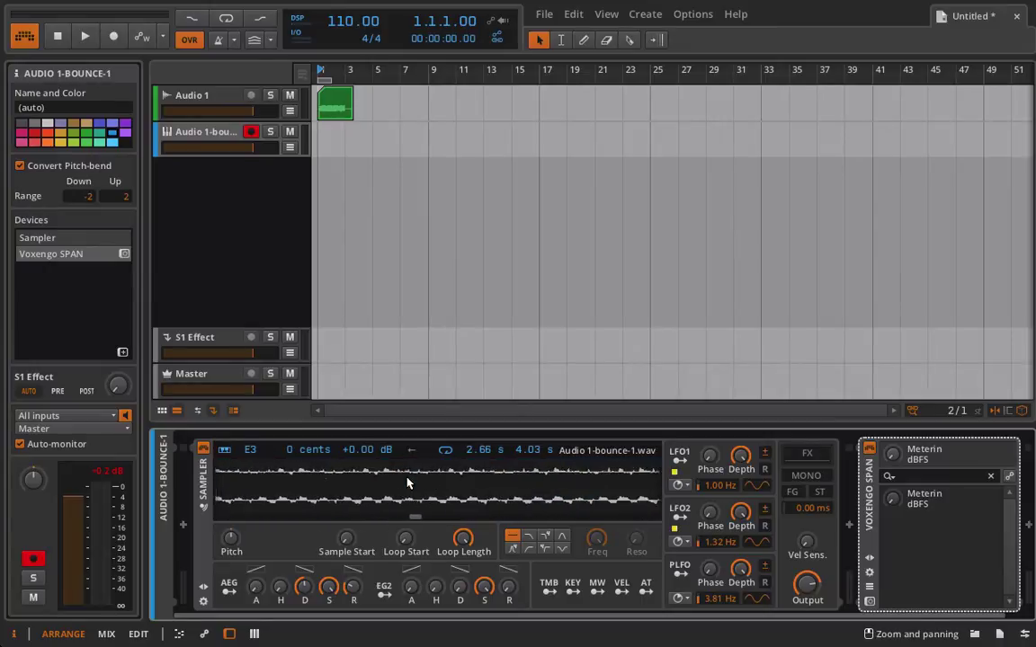
scroll(408, 484, down, 3)
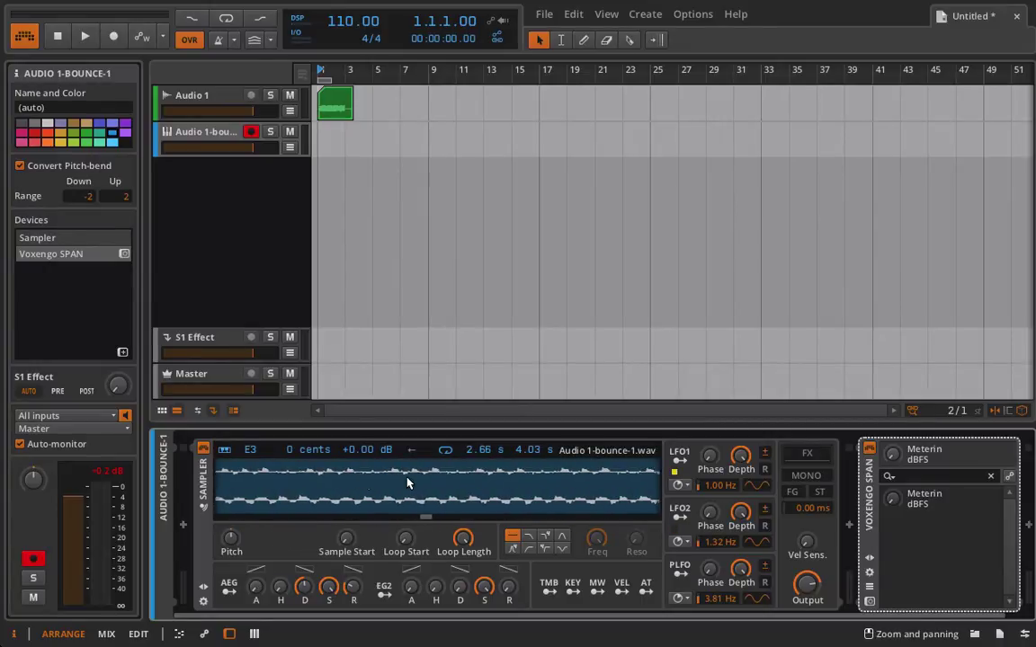
scroll(408, 484, up, 1)
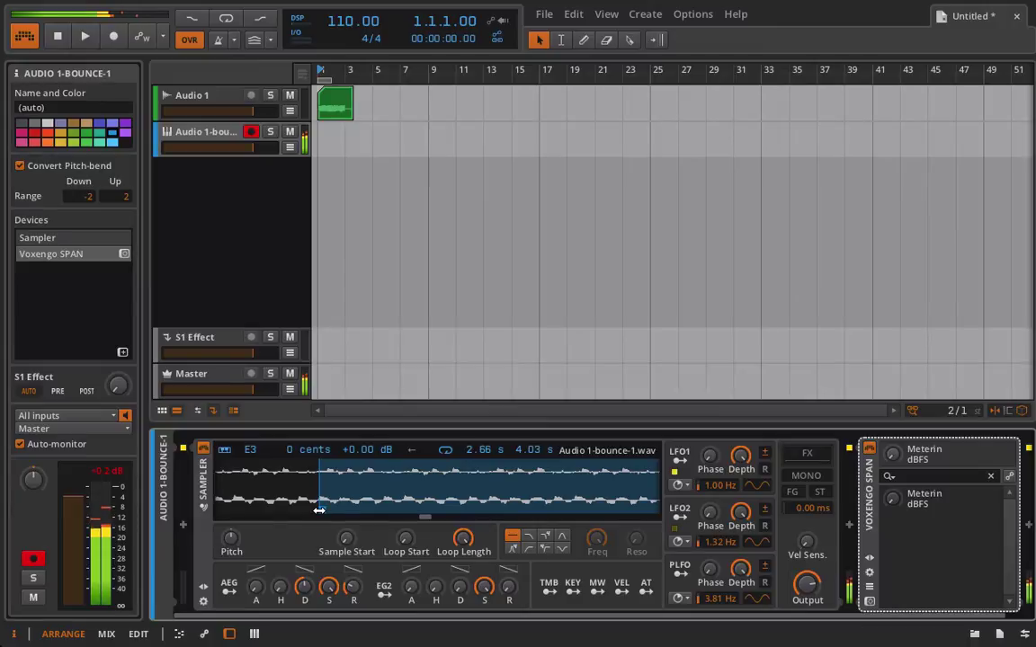
drag(319, 509, 318, 513)
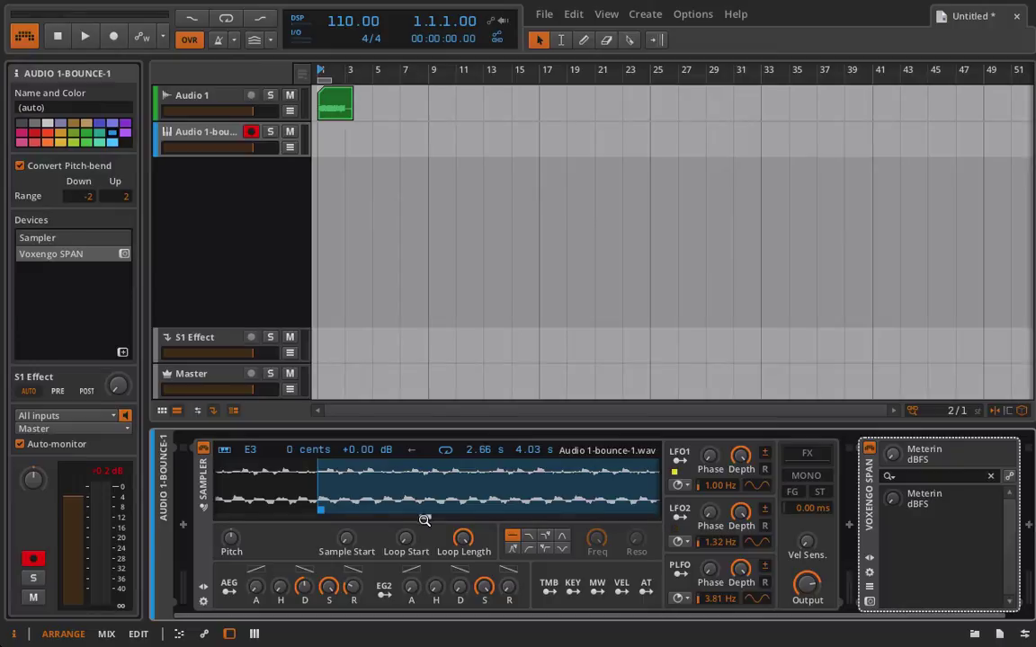
mouse_move(425, 520)
mouse_down()
mouse_move(424, 468)
mouse_move(431, 503)
mouse_move(459, 513)
mouse_move(342, 493)
mouse_up()
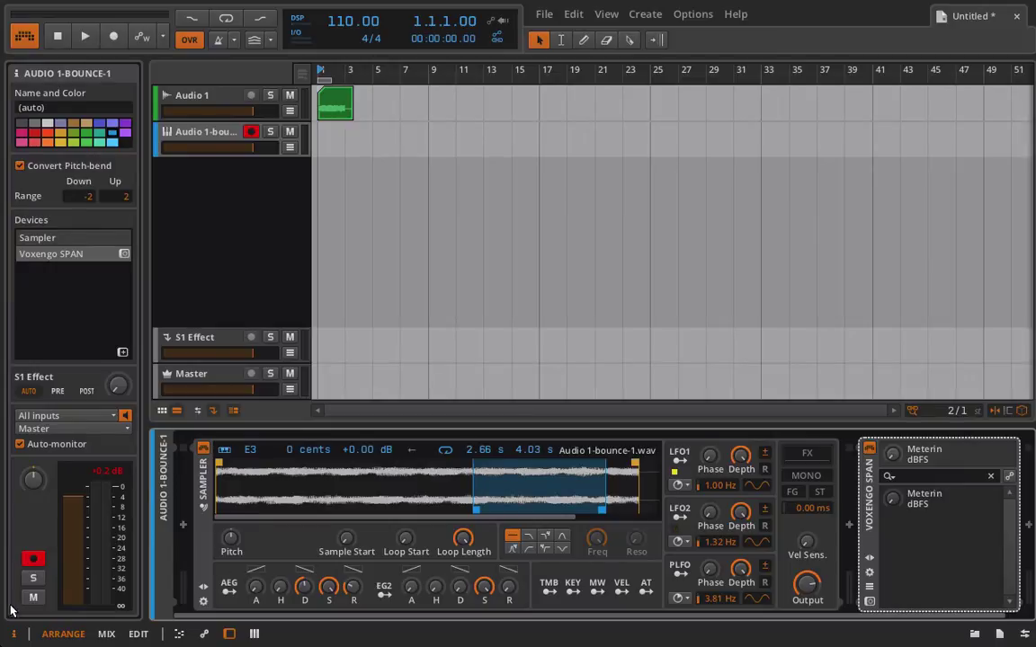
Step: Load the Tolcha Rhodes preset from the Sampler's Keyboards preset category
click(205, 589)
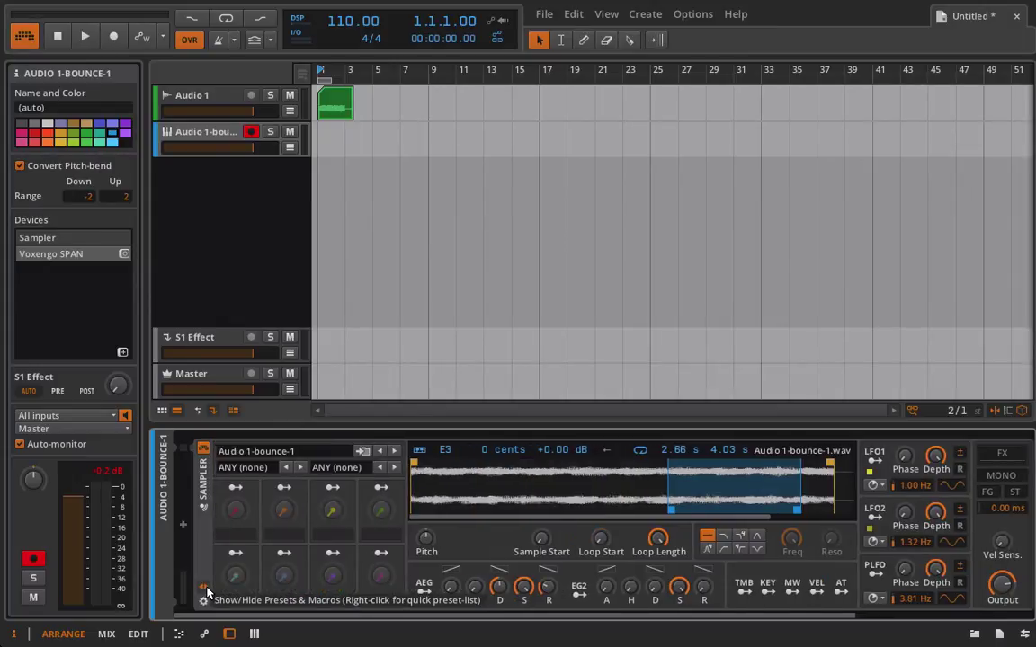
click(250, 471)
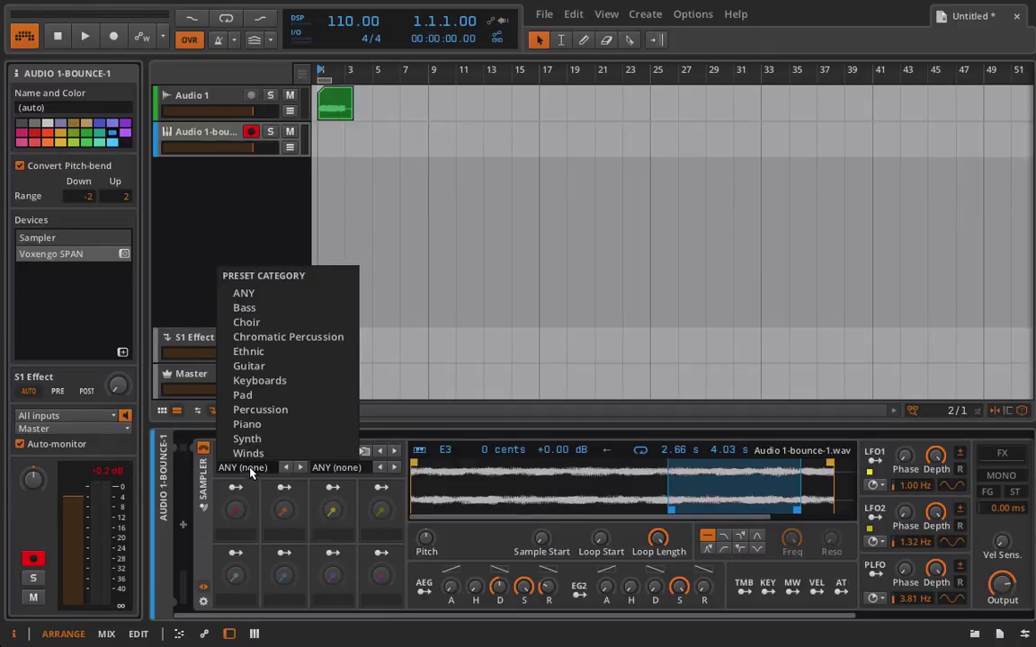
click(275, 383)
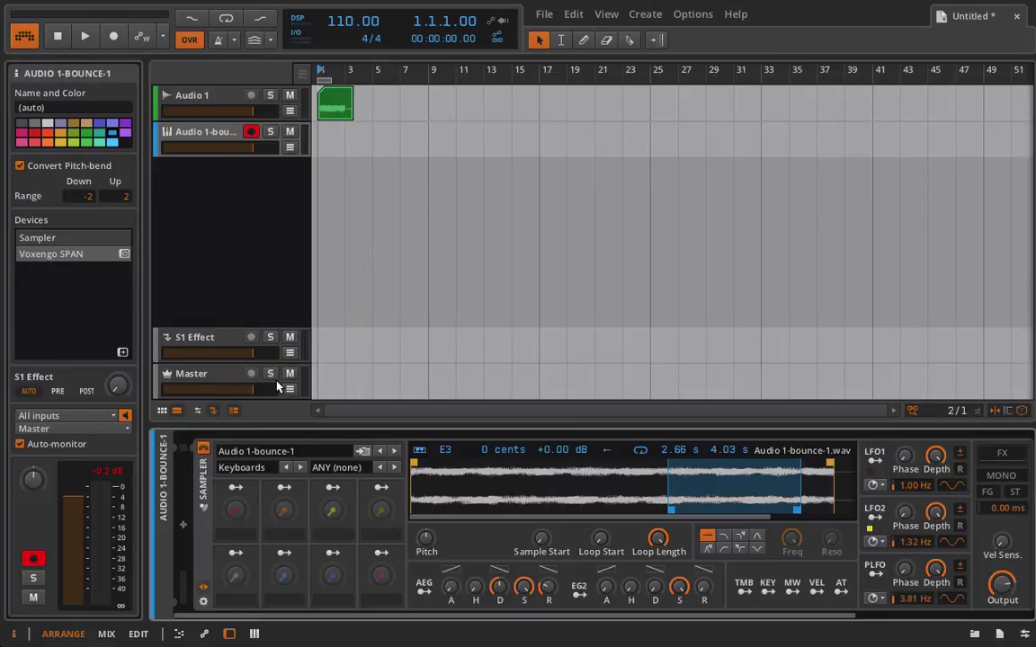
click(335, 467)
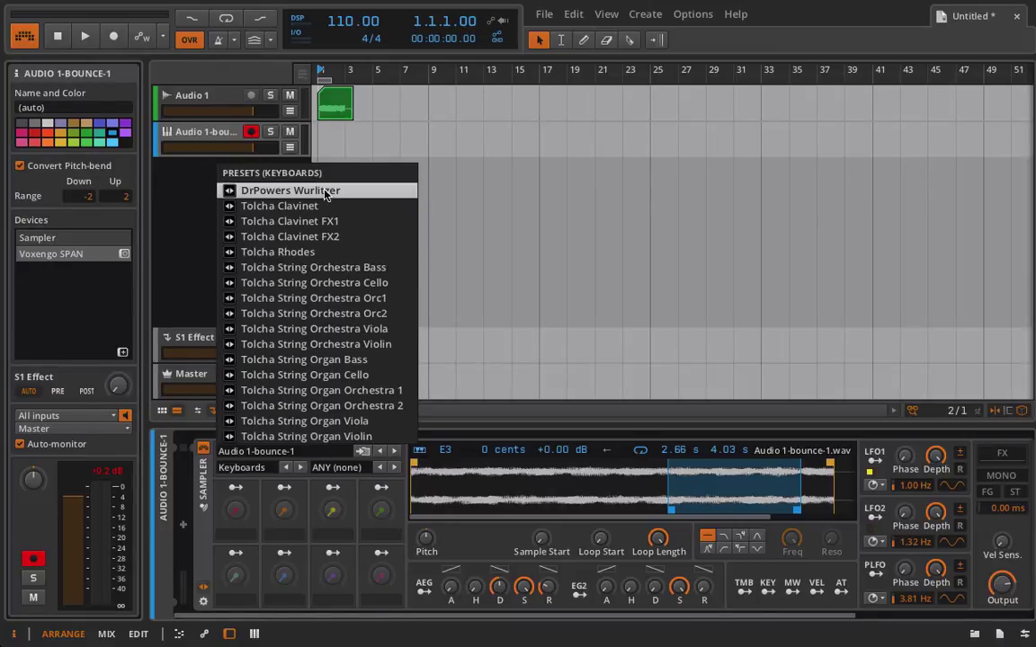
click(321, 252)
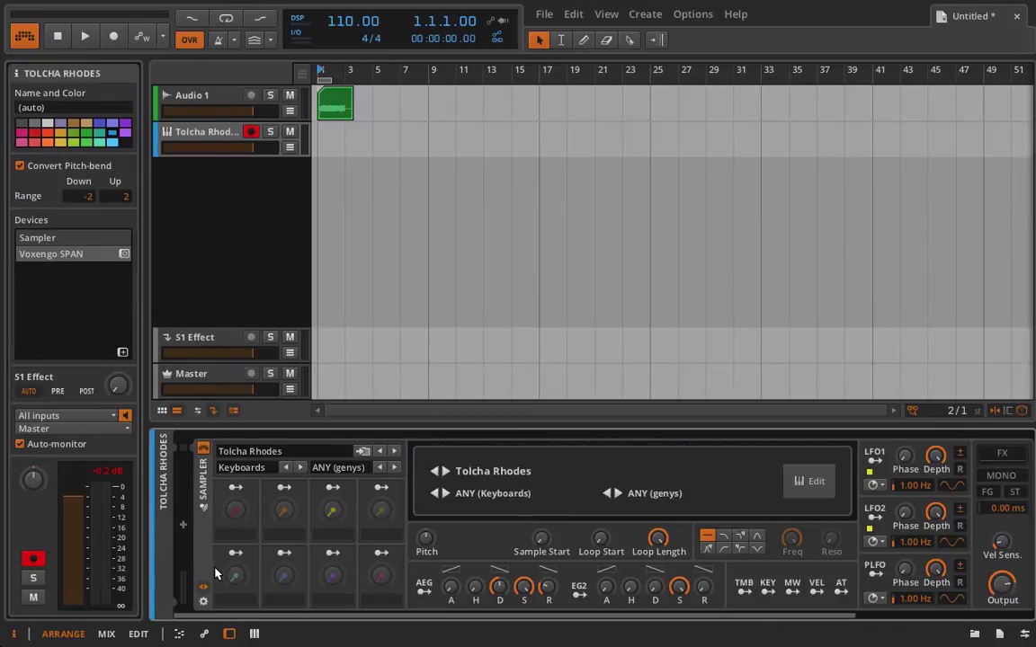
scroll(207, 586, down, 3)
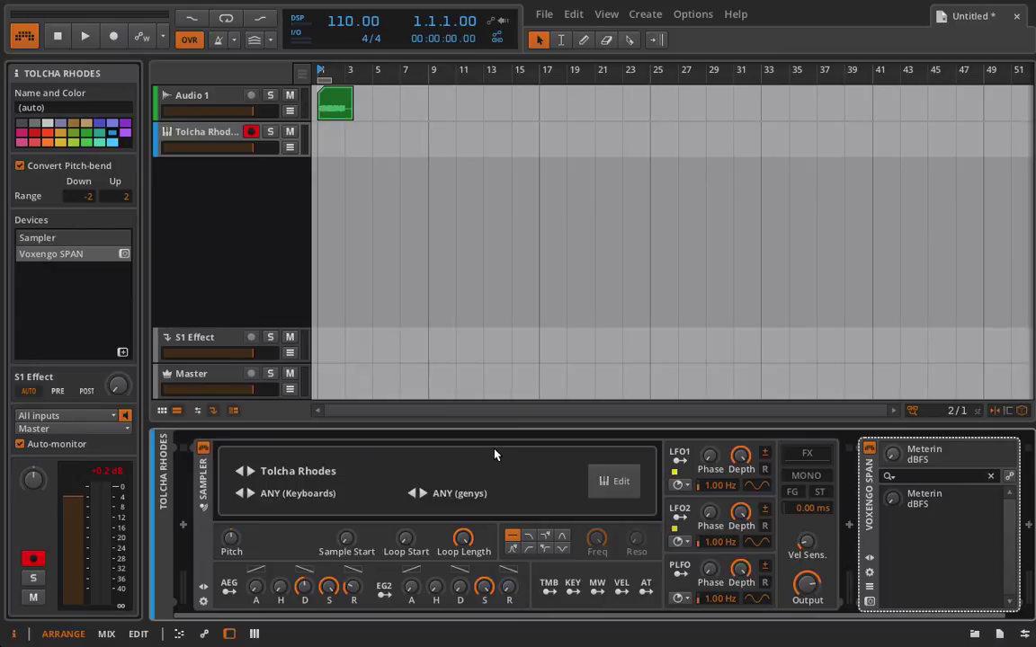
Step: Open the Multisample Editor for Tolcha Rhodes and audition the lowest zone, 01
click(614, 481)
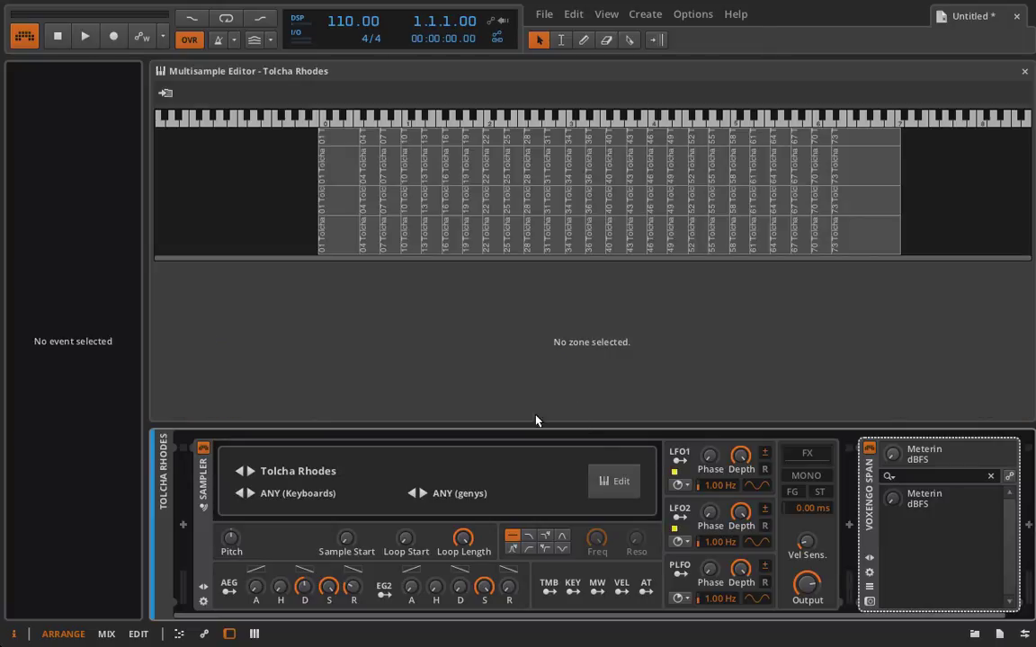
click(343, 134)
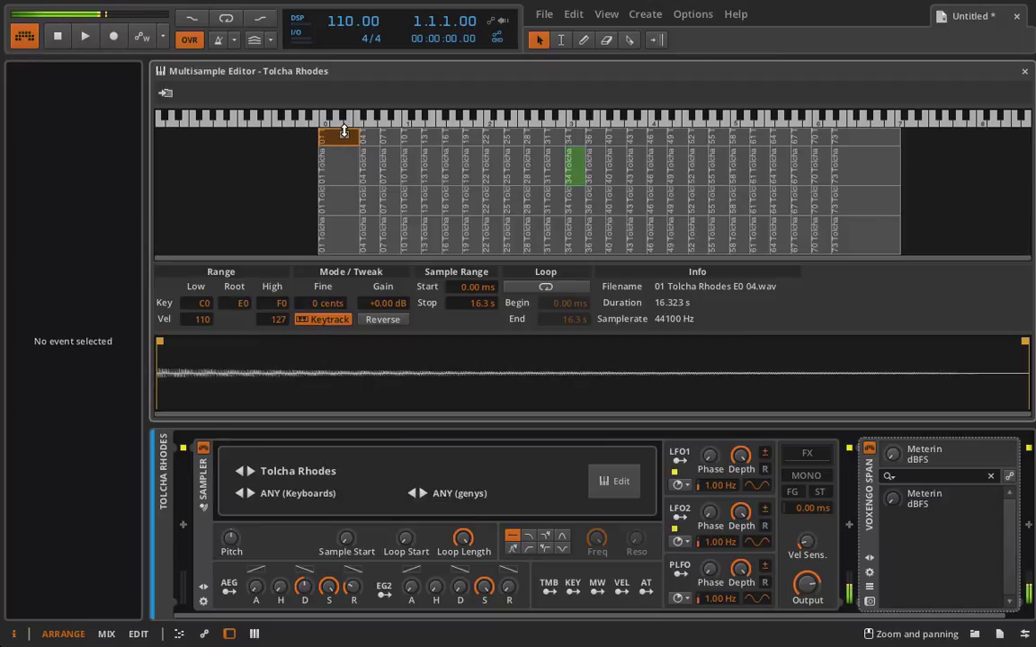
click(570, 127)
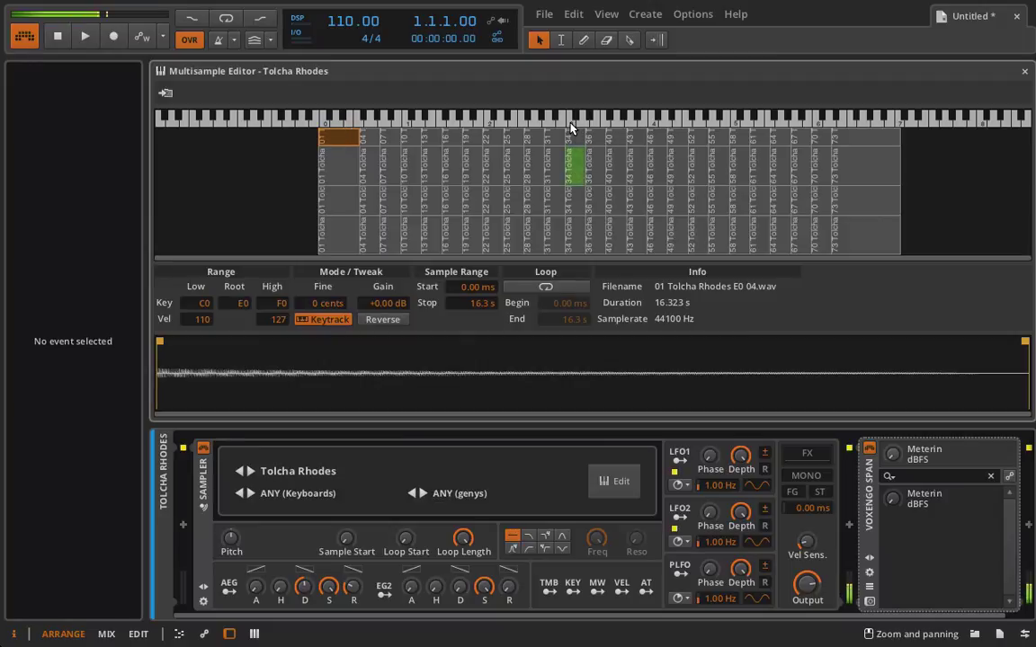
Step: Audition each C#3 velocity layer from softest to loudest, including the 70-109 layer
click(571, 233)
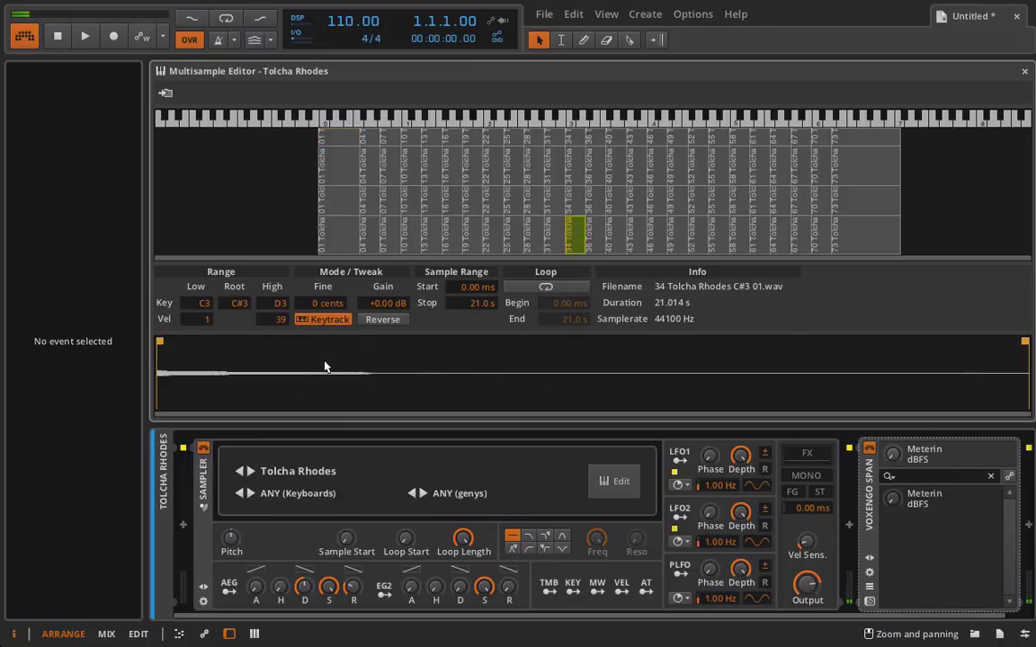
click(577, 211)
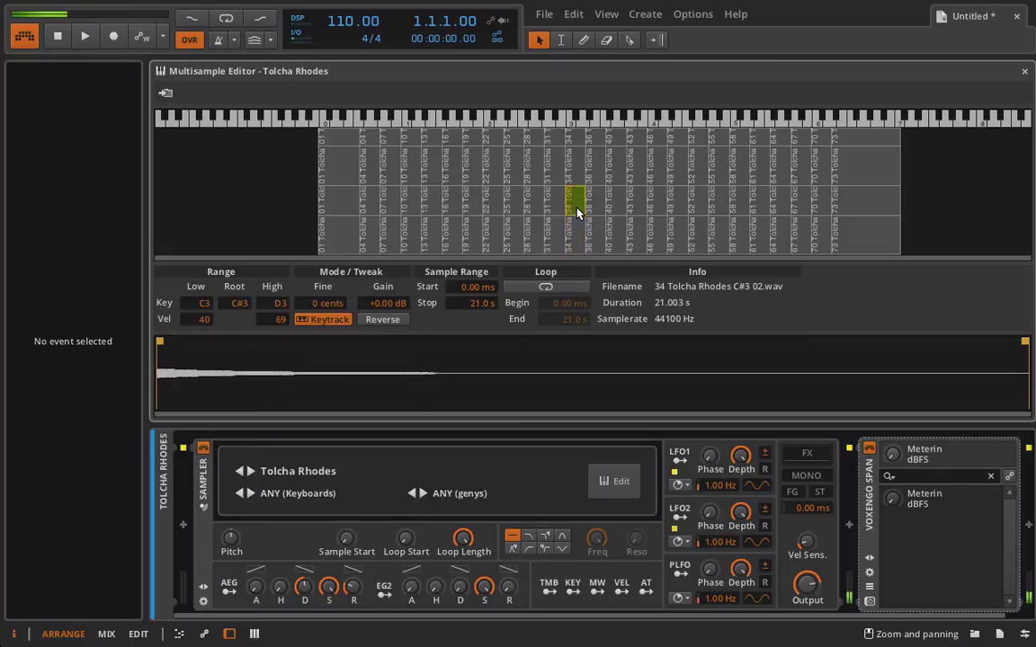
click(573, 167)
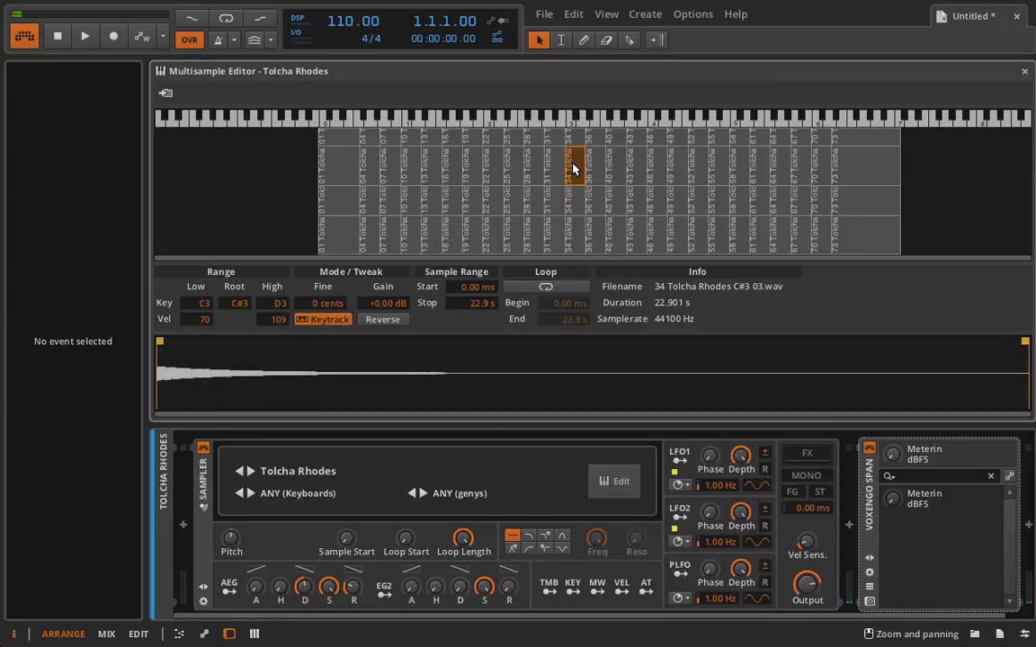
click(574, 167)
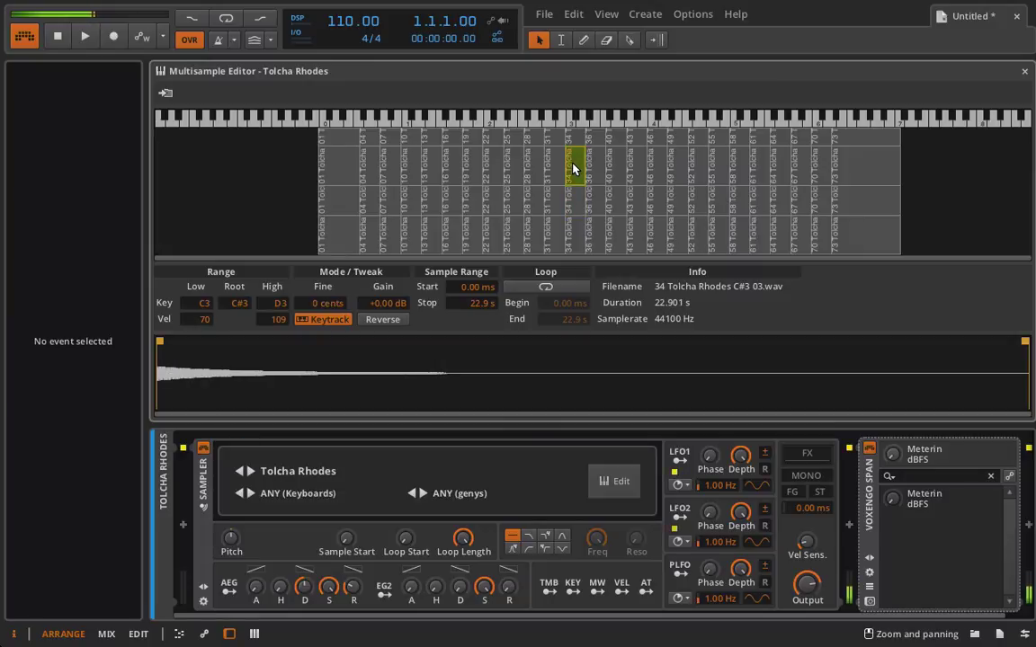
click(576, 139)
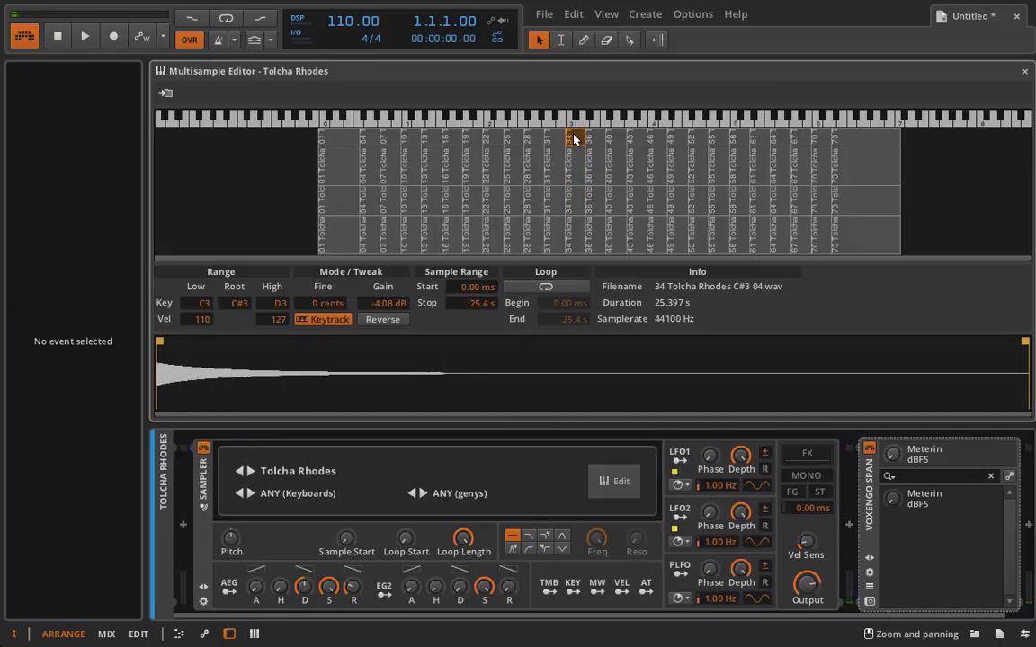
click(574, 137)
Step: Select zone 01, E0 04.wav, spanning C0–F0 rooted at E0 for velocities 110–127
click(333, 135)
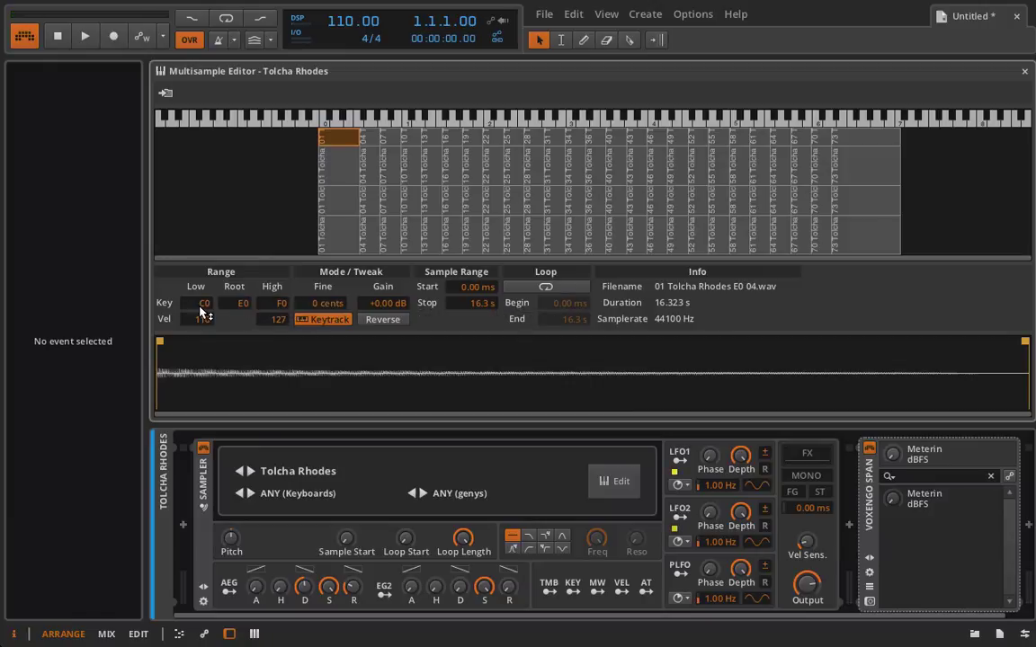
Step: Select zone 34, C#3 04.wav (C3–D3, velocities 110–127), then focus the Sampler device
click(570, 137)
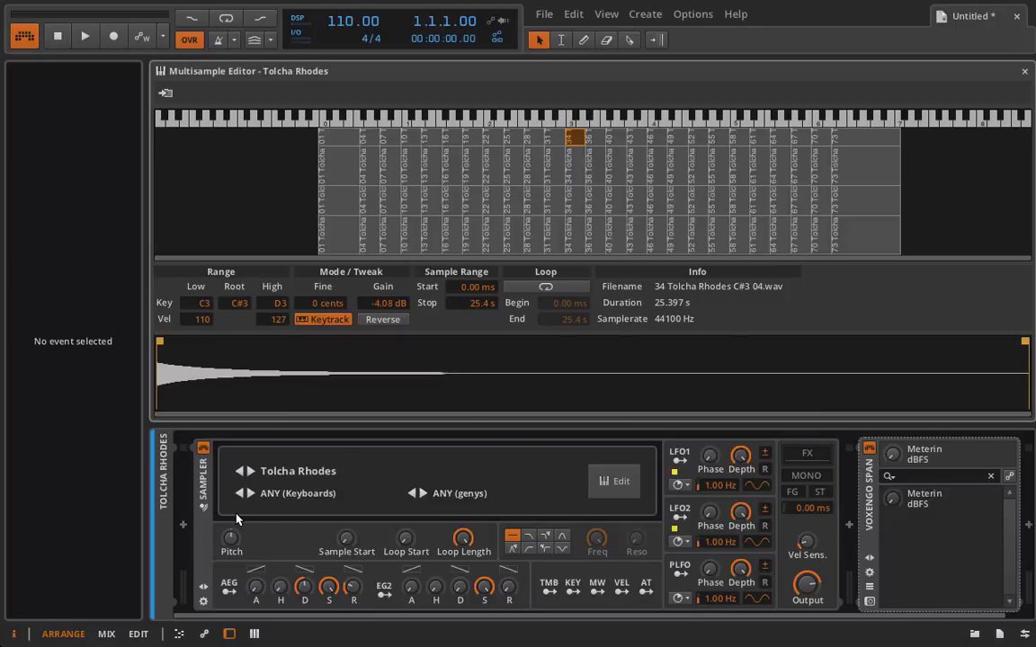
click(201, 493)
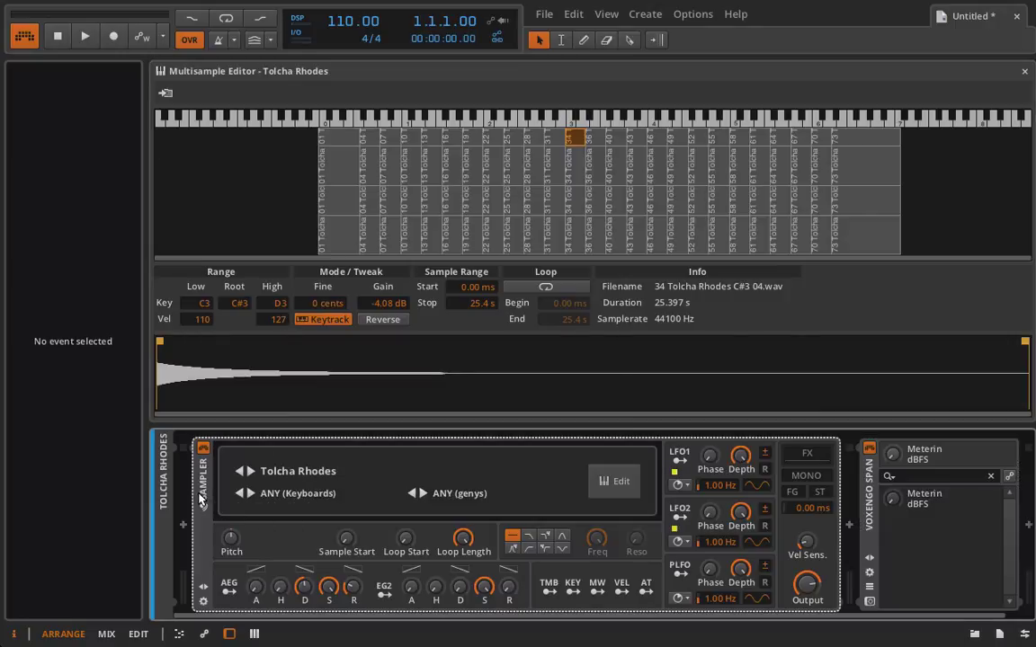